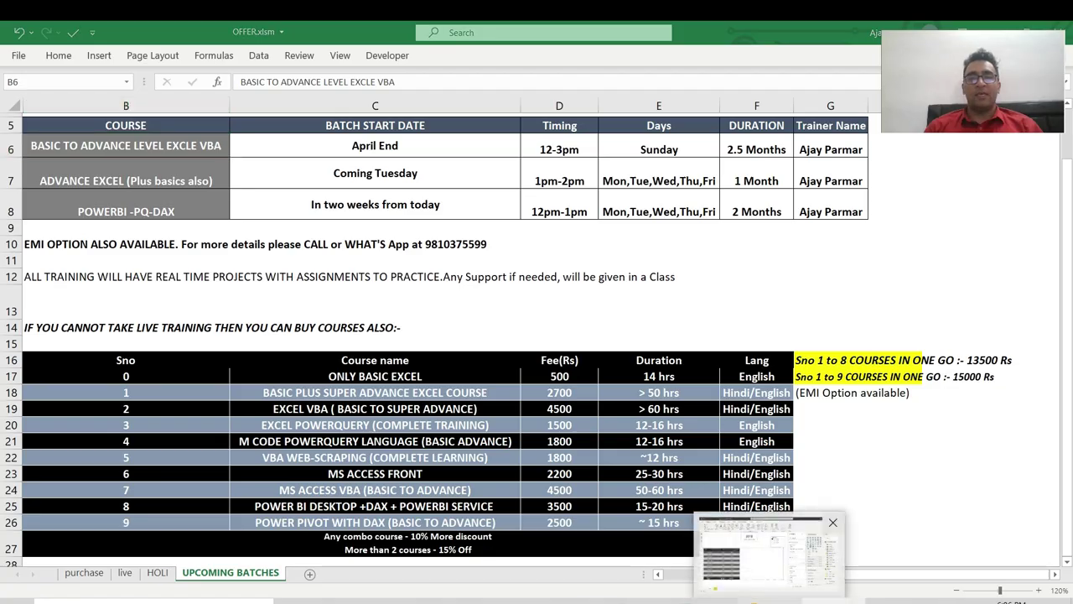
- Switch to the question report in Power BI Desktop and add a new page with the Filters pane collapsed
click(742, 554)
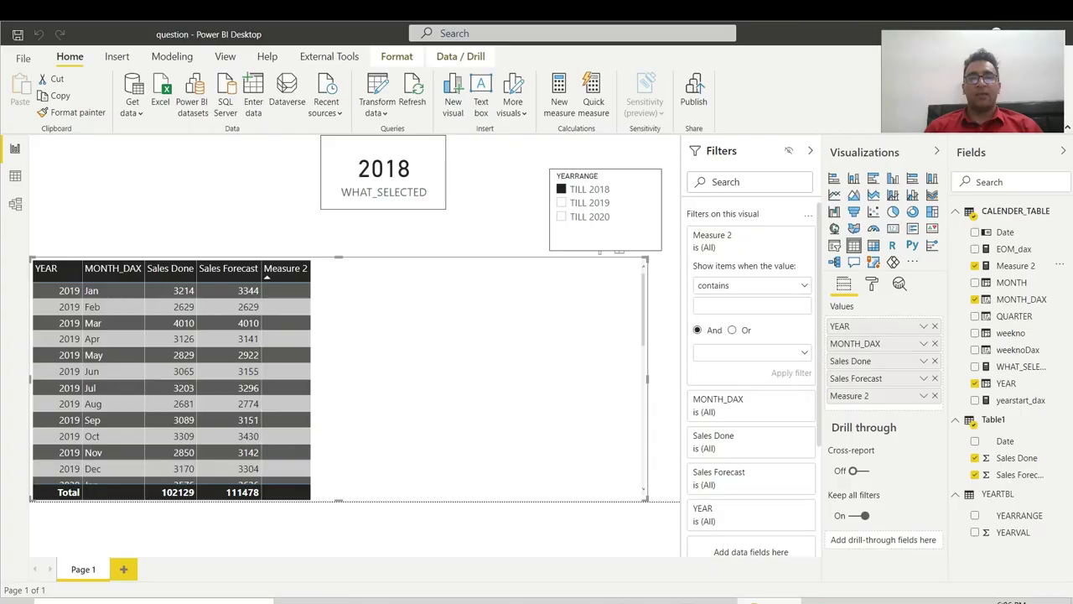
click(124, 570)
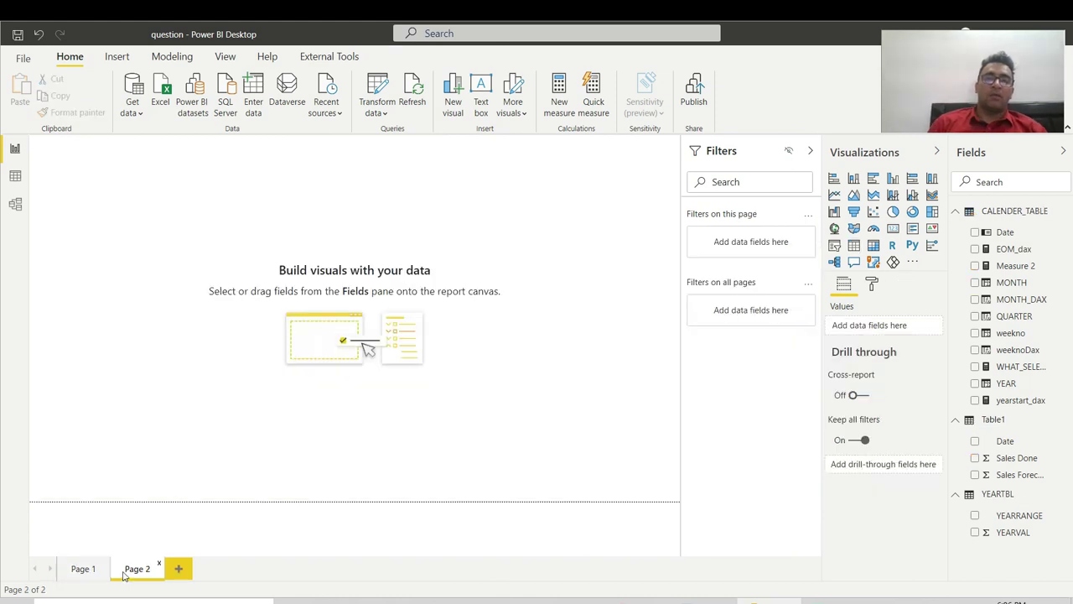
click(811, 153)
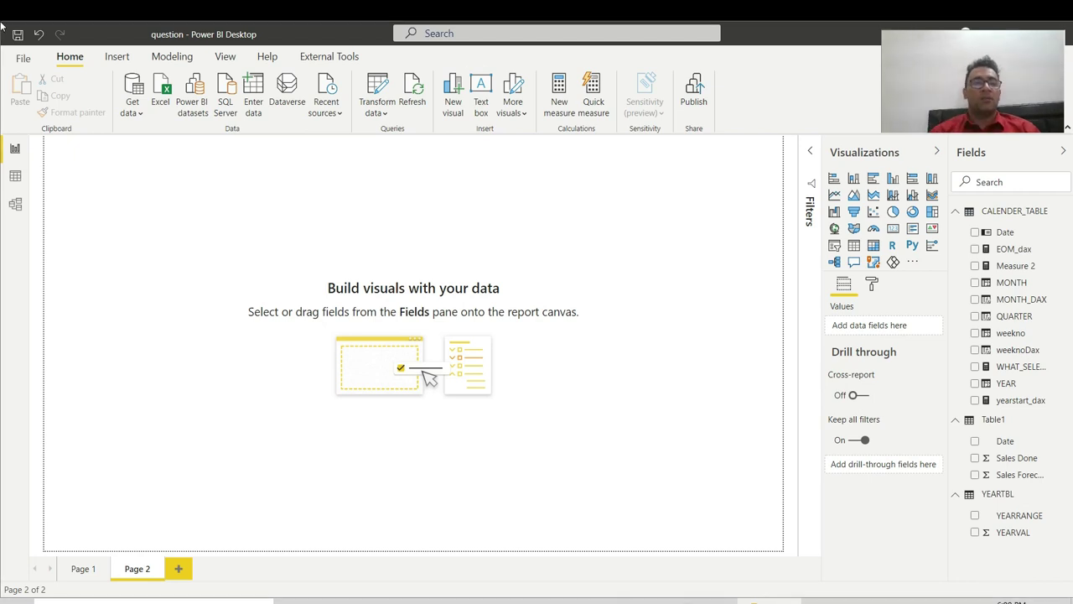
- Insert a text box on Page 2 and move it slightly down and right, ready for text entry
click(119, 58)
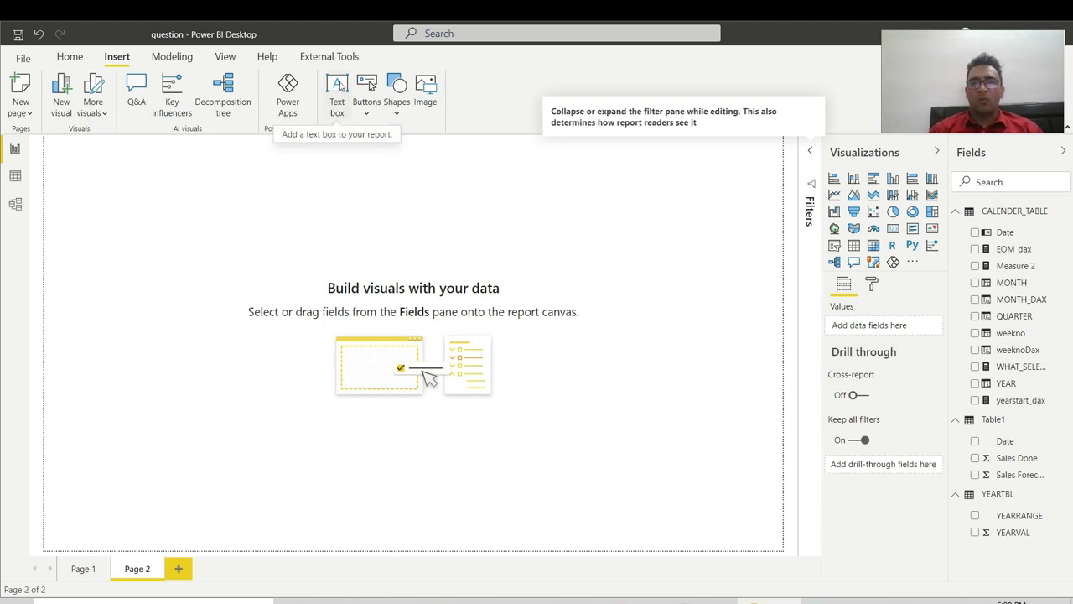
click(338, 85)
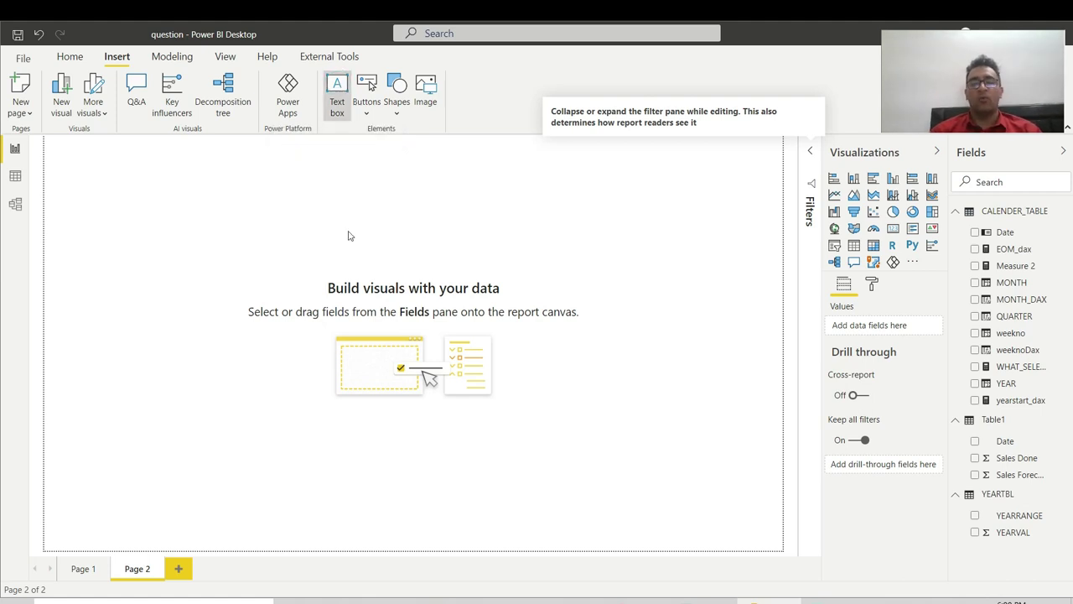
click(492, 243)
click(228, 220)
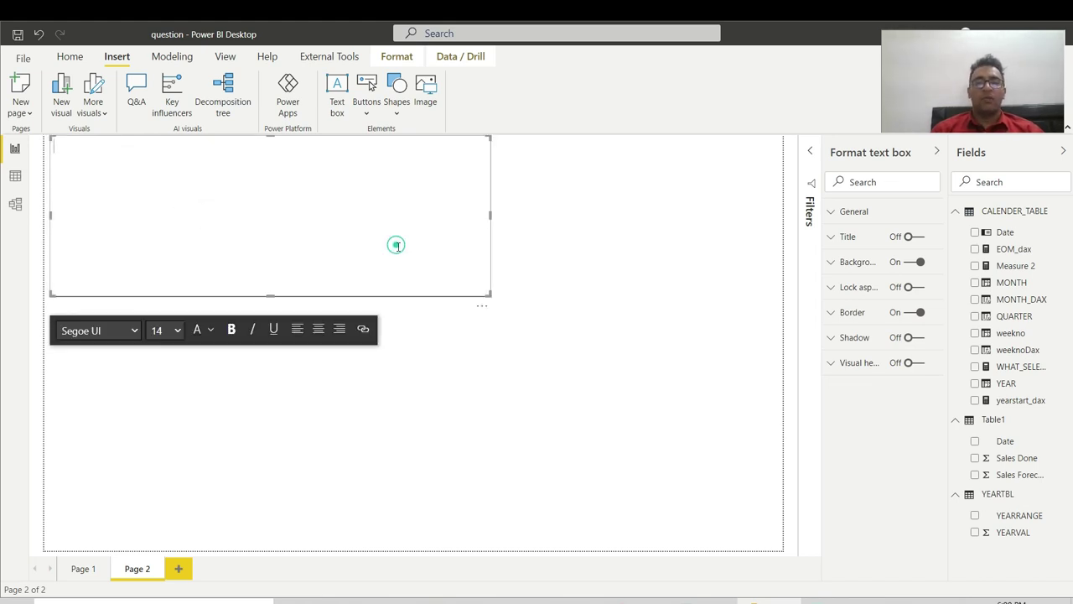
drag(482, 306, 482, 327)
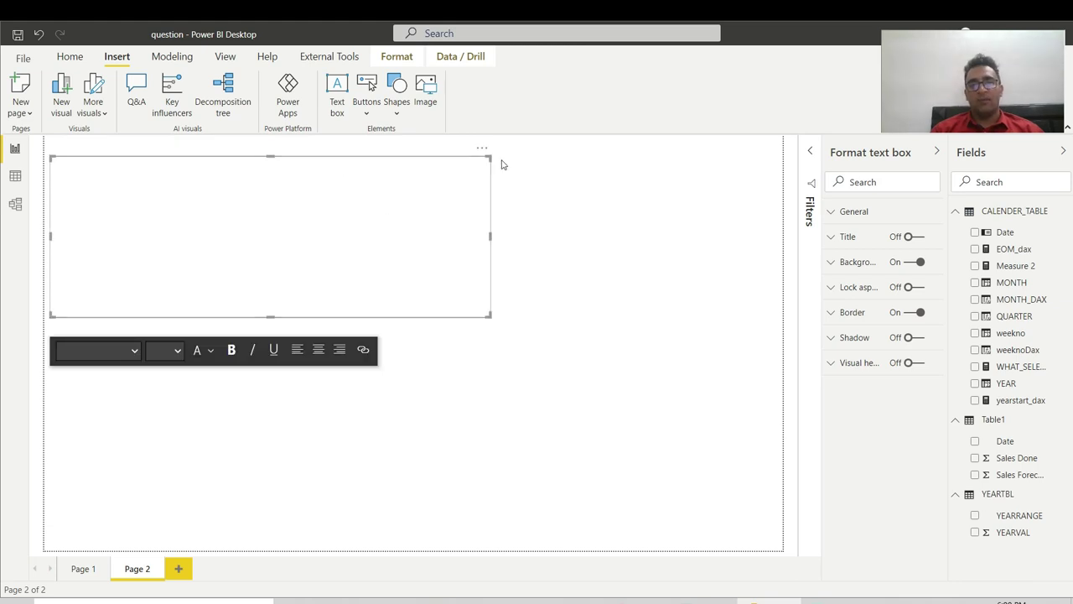
drag(482, 154, 503, 152)
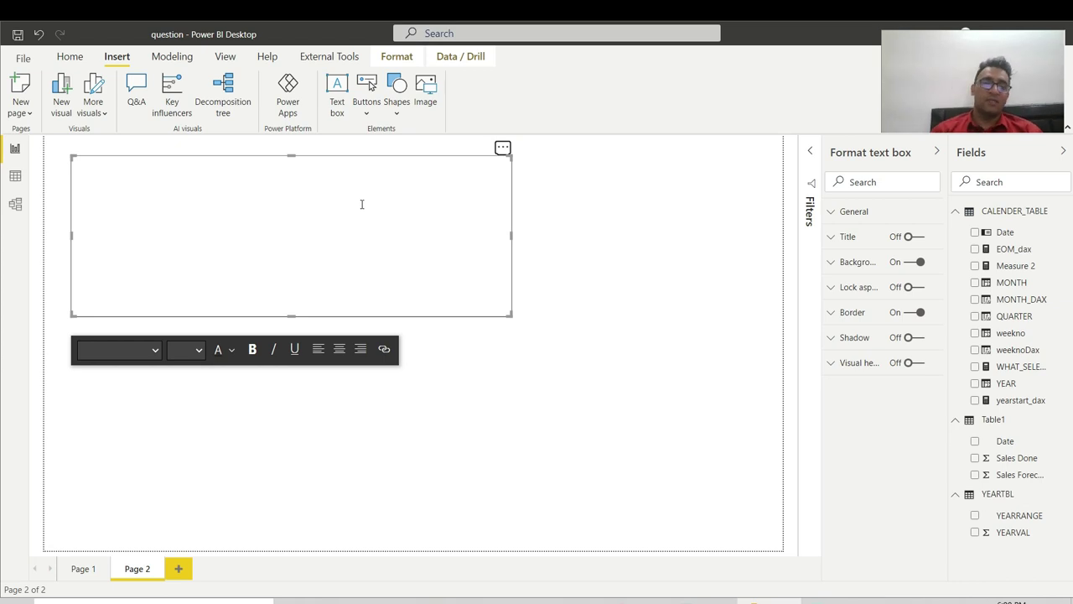
click(301, 191)
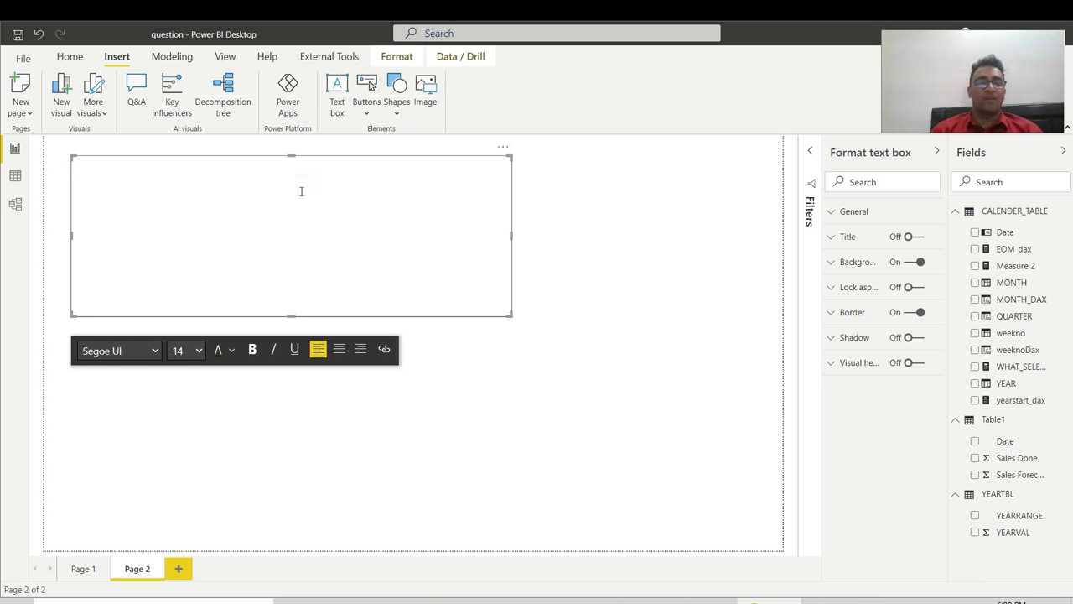
- Enter the heading "DAX - Points going to help us" in the text box
text(D)
key(BackSpace)
text(DAX )
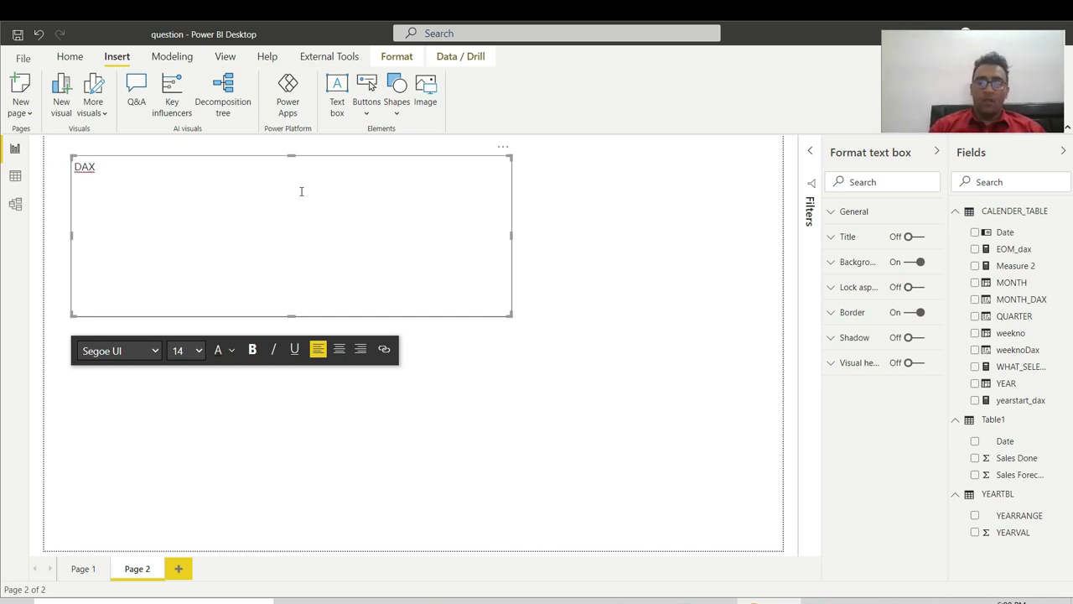
text(-)
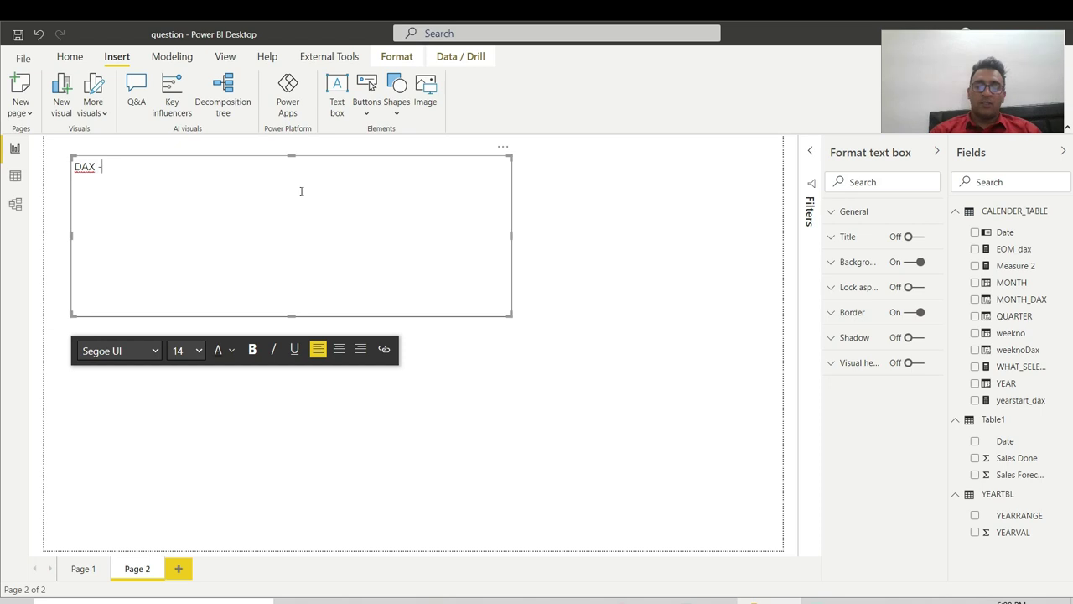
text( Points)
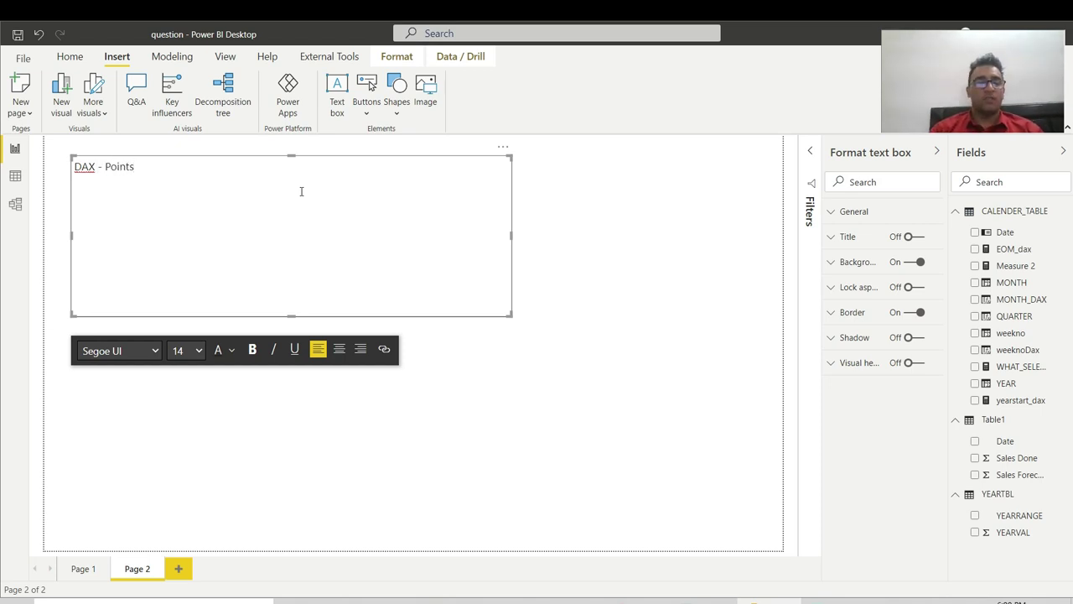
text( g)
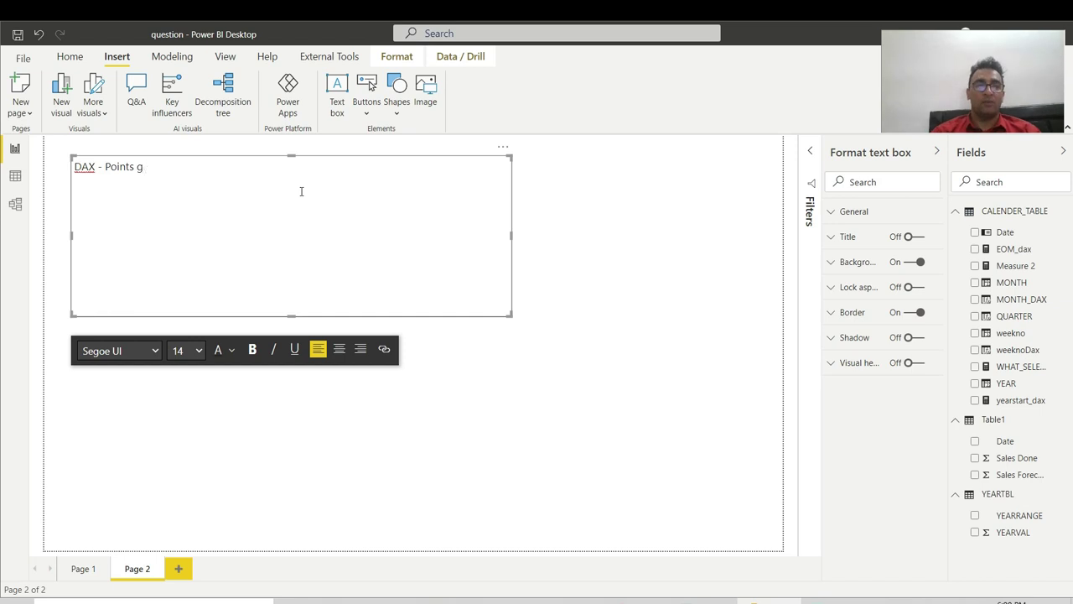
text(oing to help us)
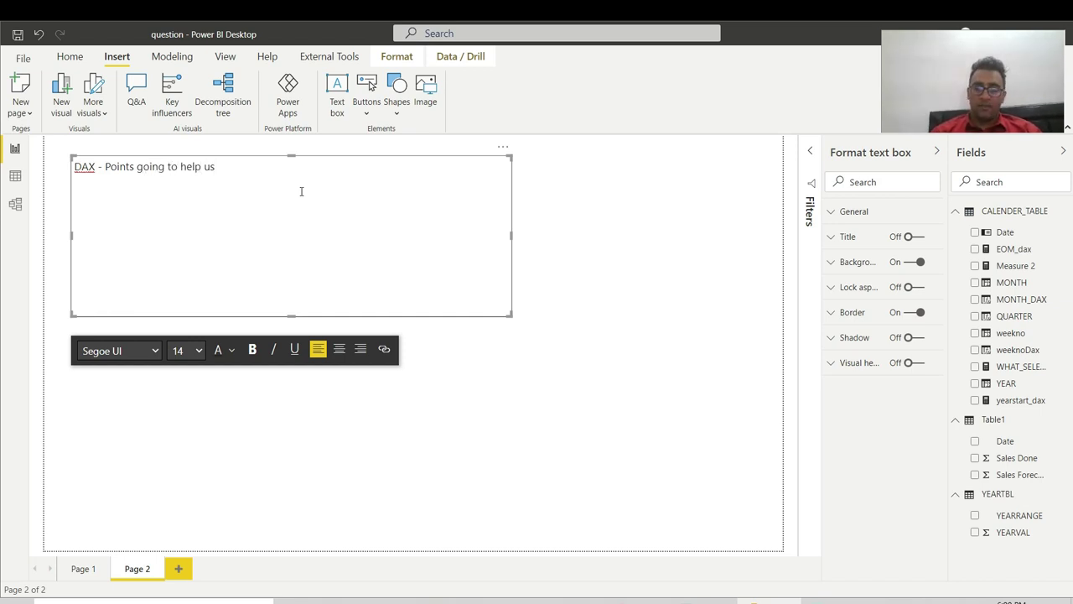
- Below the heading, add the line "1.) FORMULA - MEASURE OR CALC COLUMN" followed by a line reading "IF DAX"
key(Return)
text(1.))
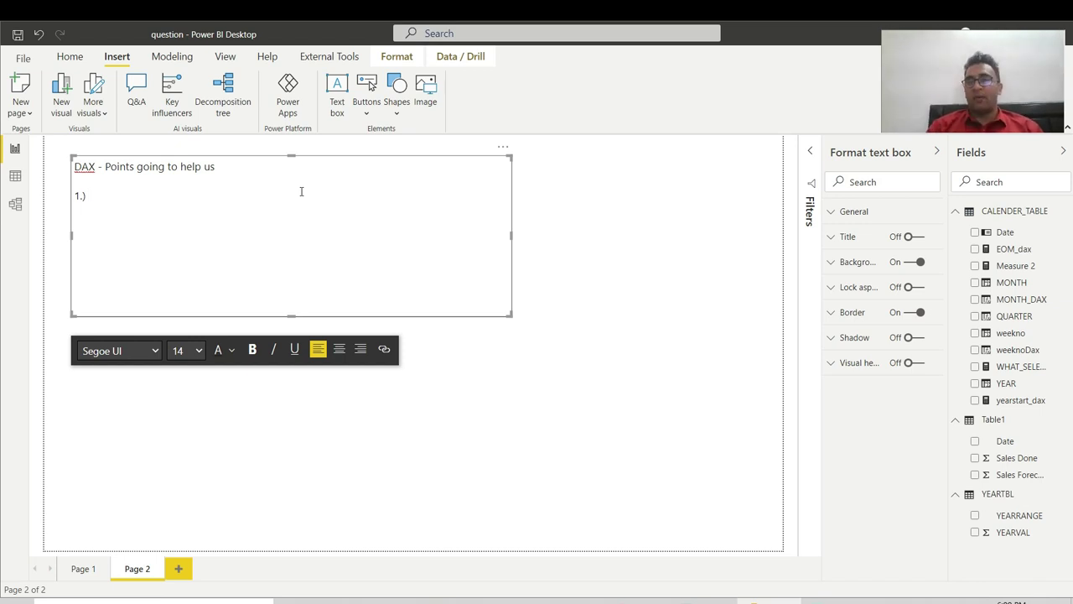
text(FO)
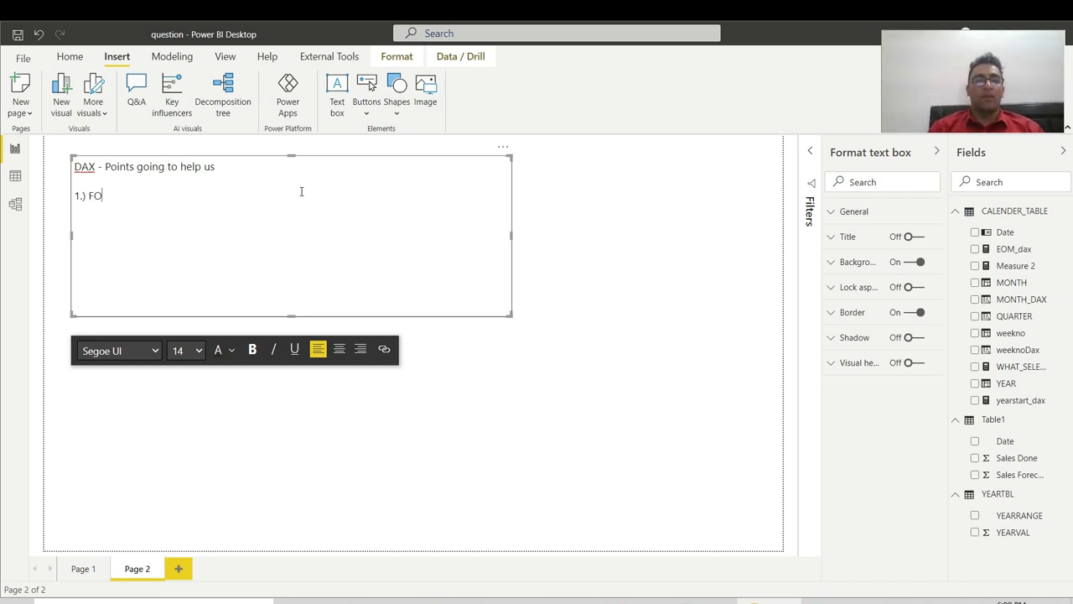
text(RMULA - )
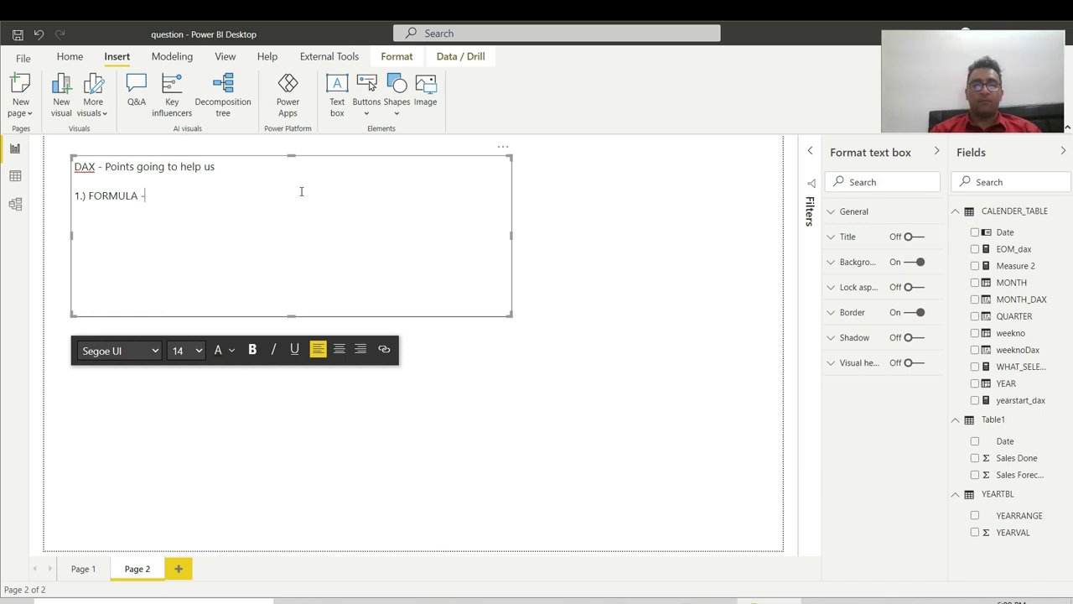
text(MEA)
text(RE )
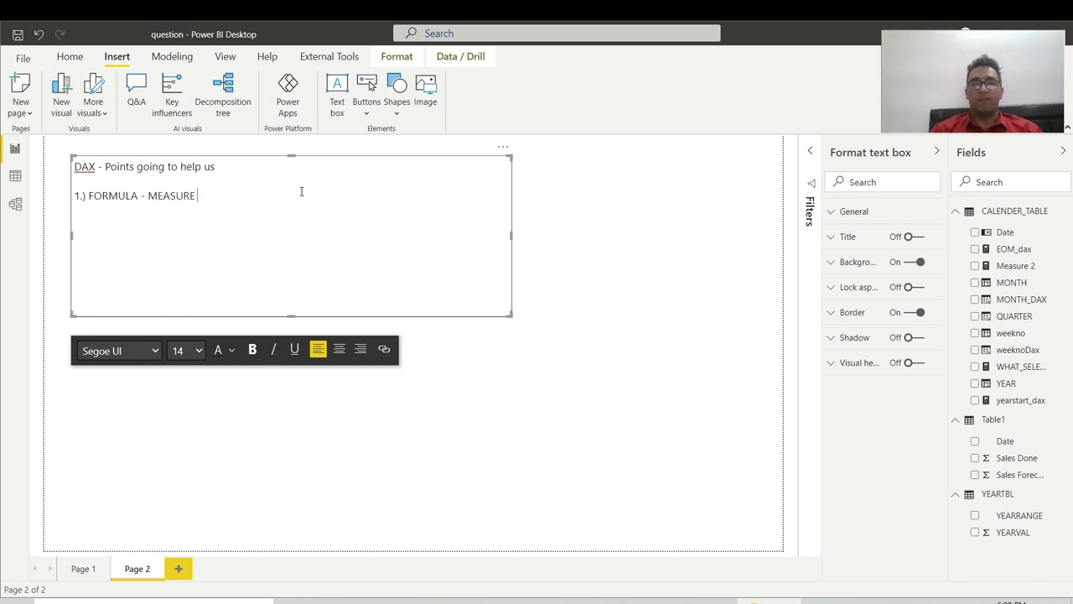
text(OR CAL)
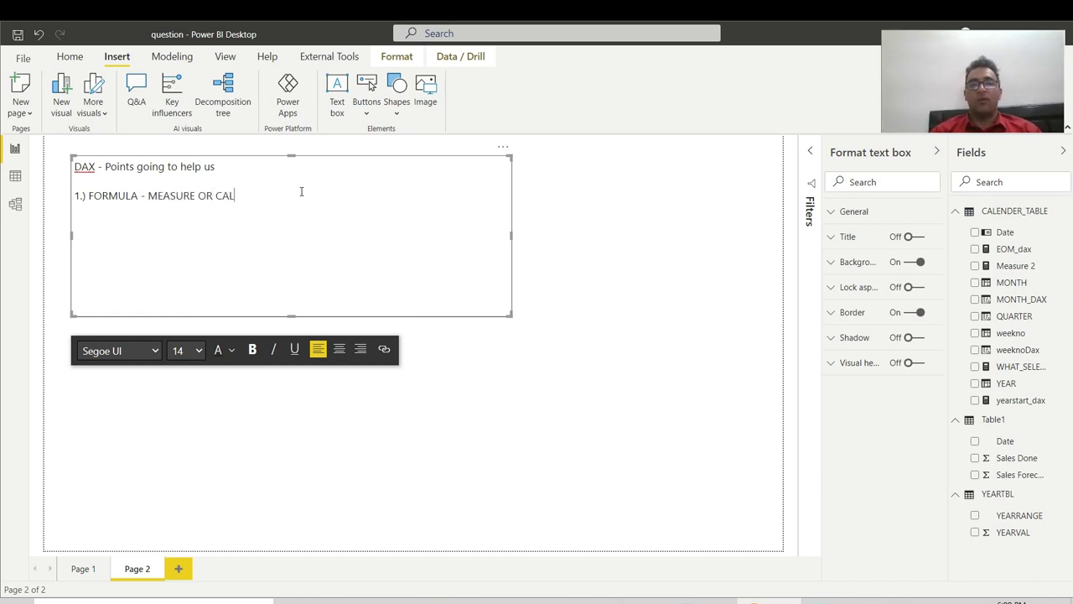
text(C COLUMN)
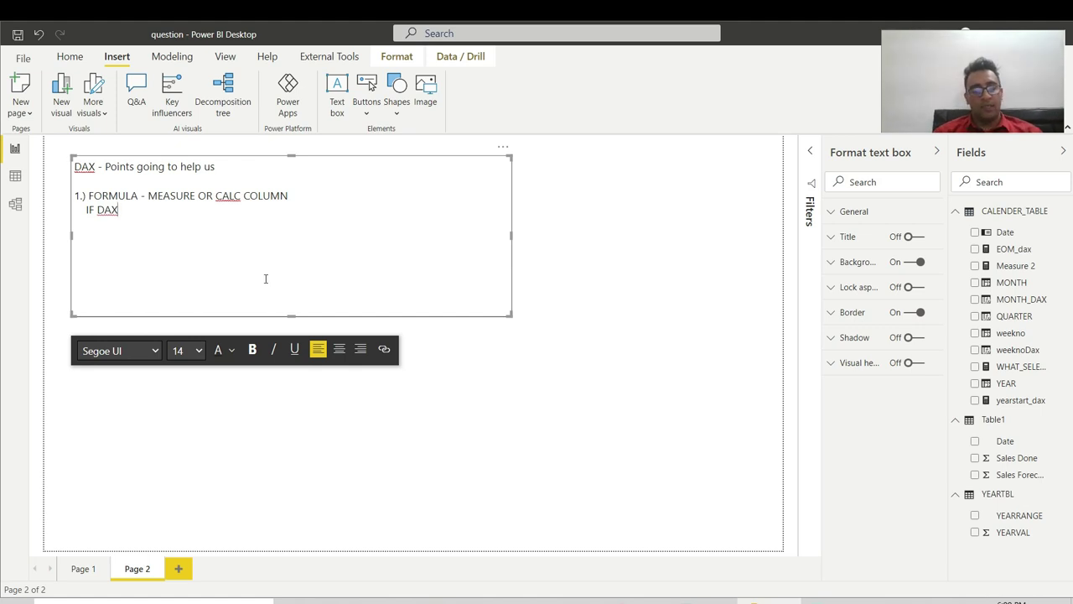
- Make all the text in the text box bold and indent the "IF DAX" line further
key(ctrl+a)
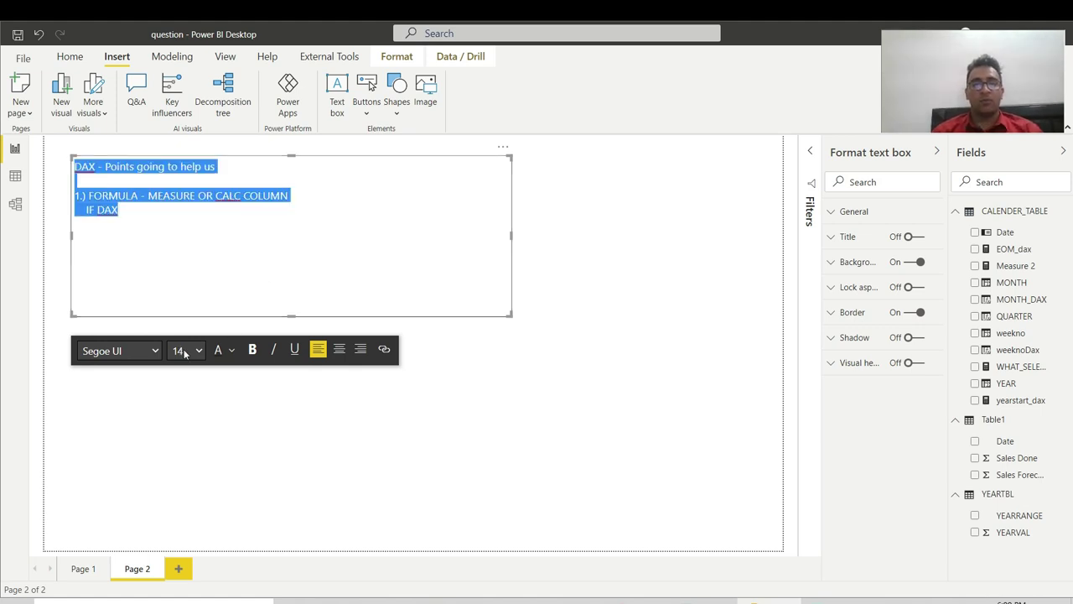
click(252, 349)
click(166, 214)
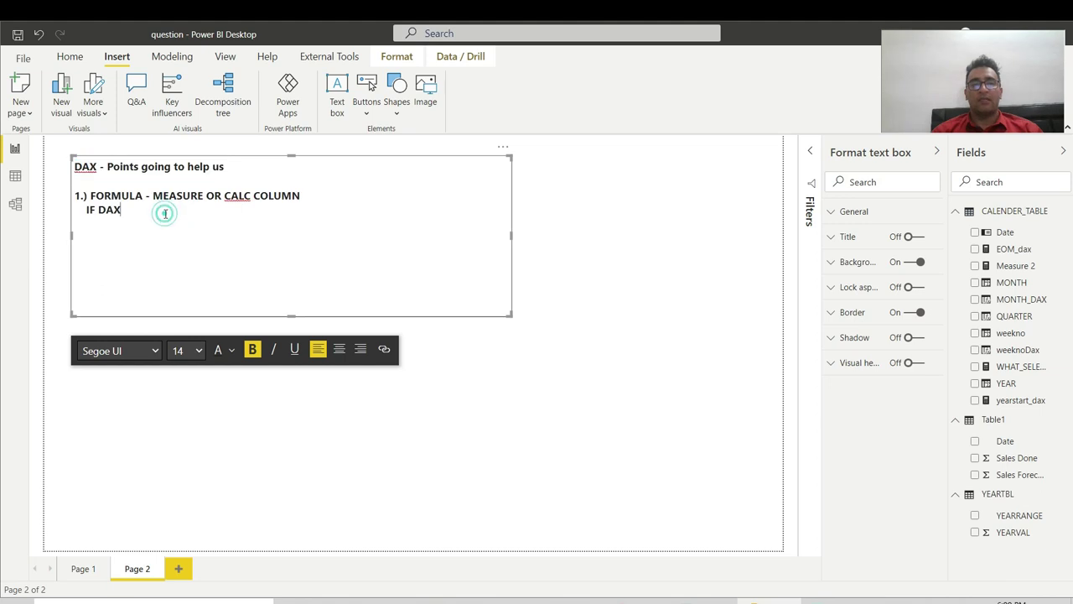
click(87, 209)
key(Tab)
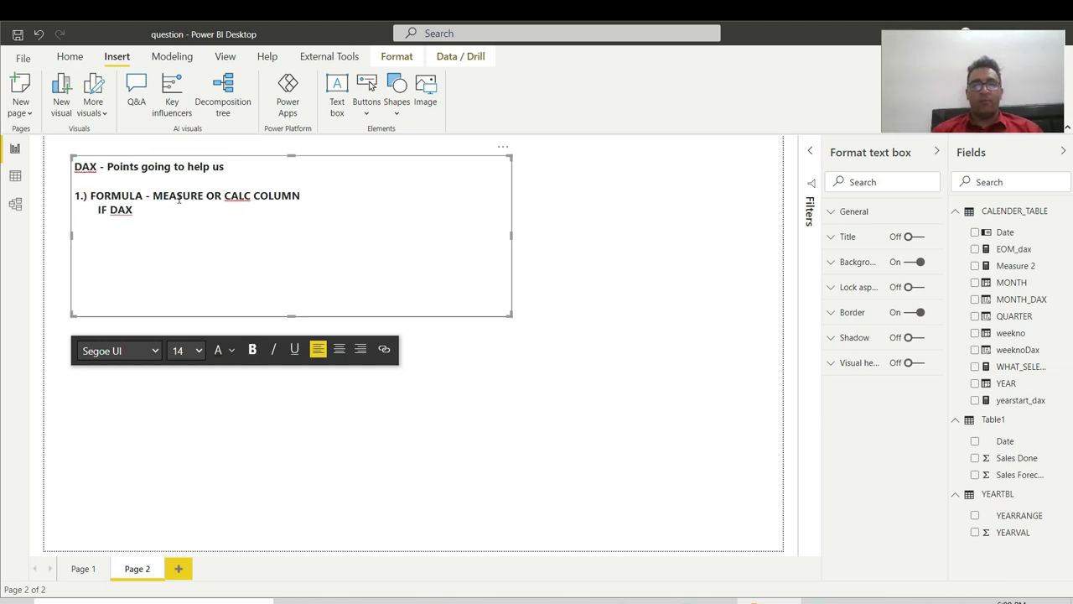
double_click(178, 196)
double_click(239, 195)
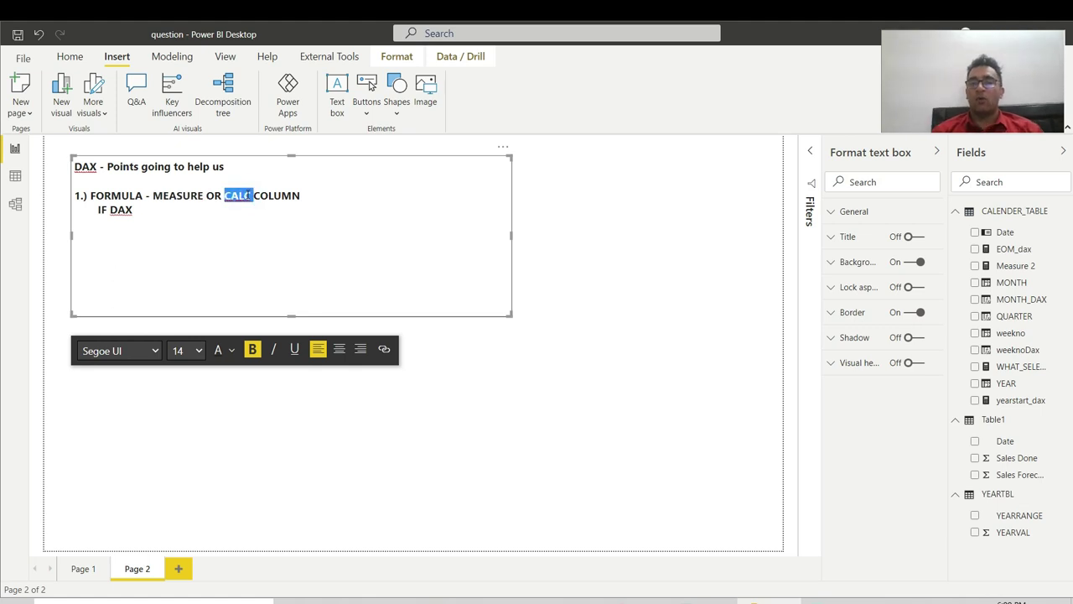
click(302, 211)
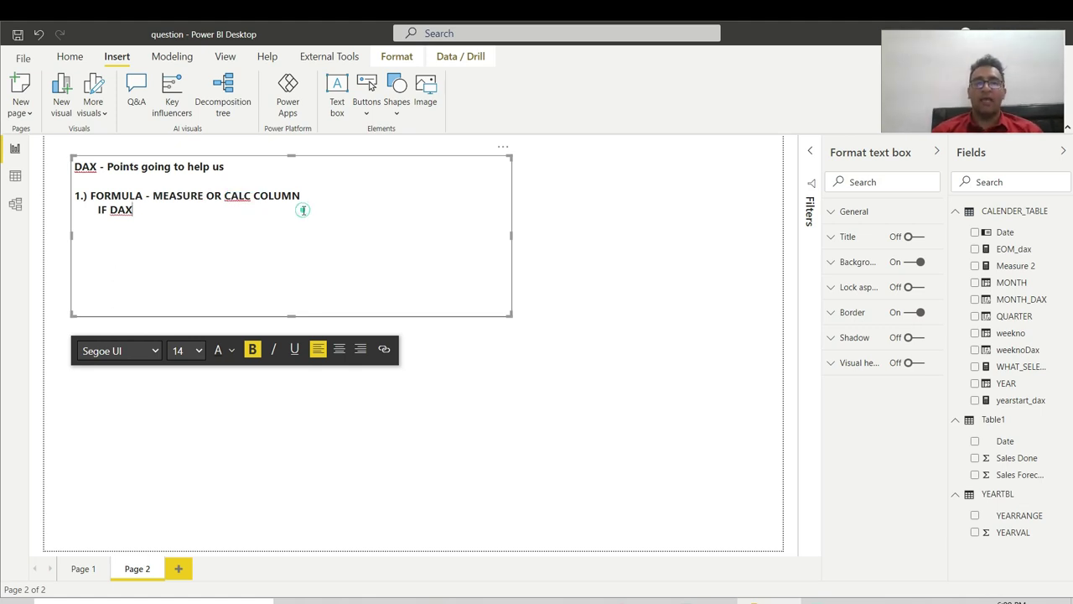
- Show the data of Table1 and add a calculated column named IFCALCCOL
click(16, 177)
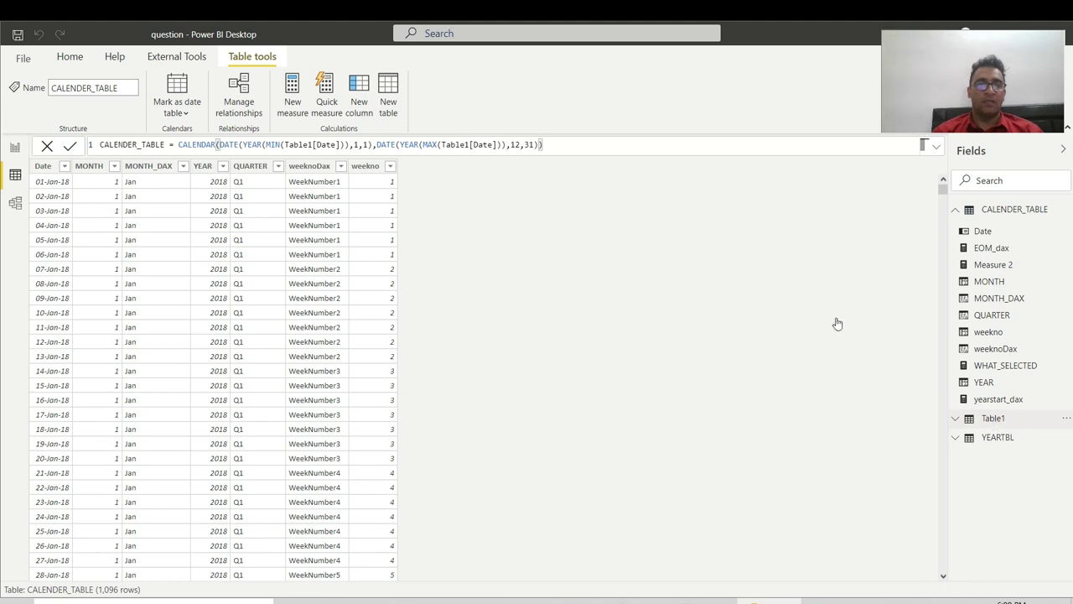
click(994, 419)
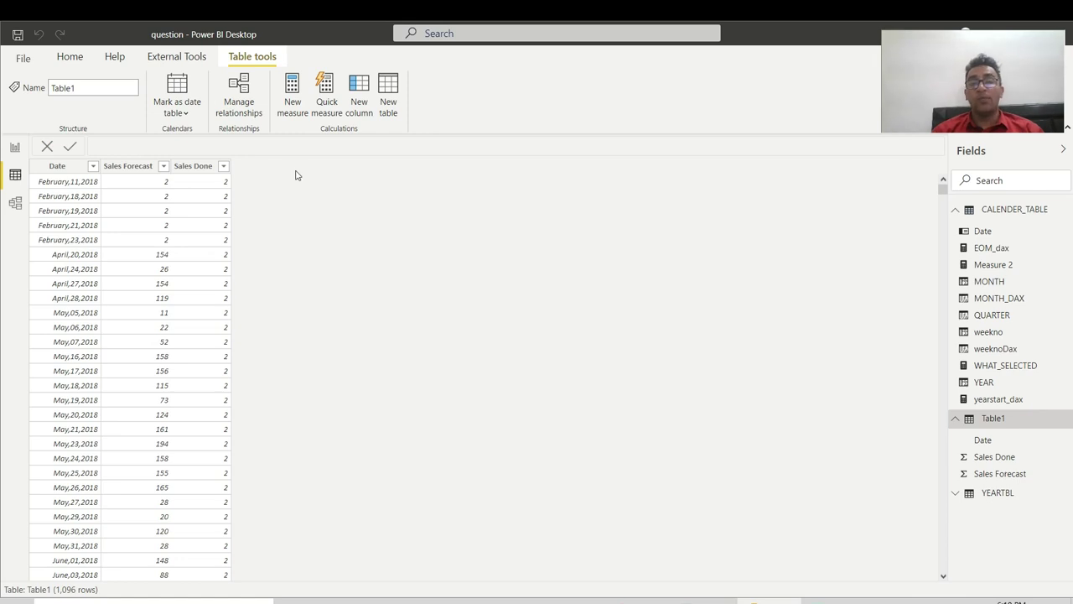
click(245, 167)
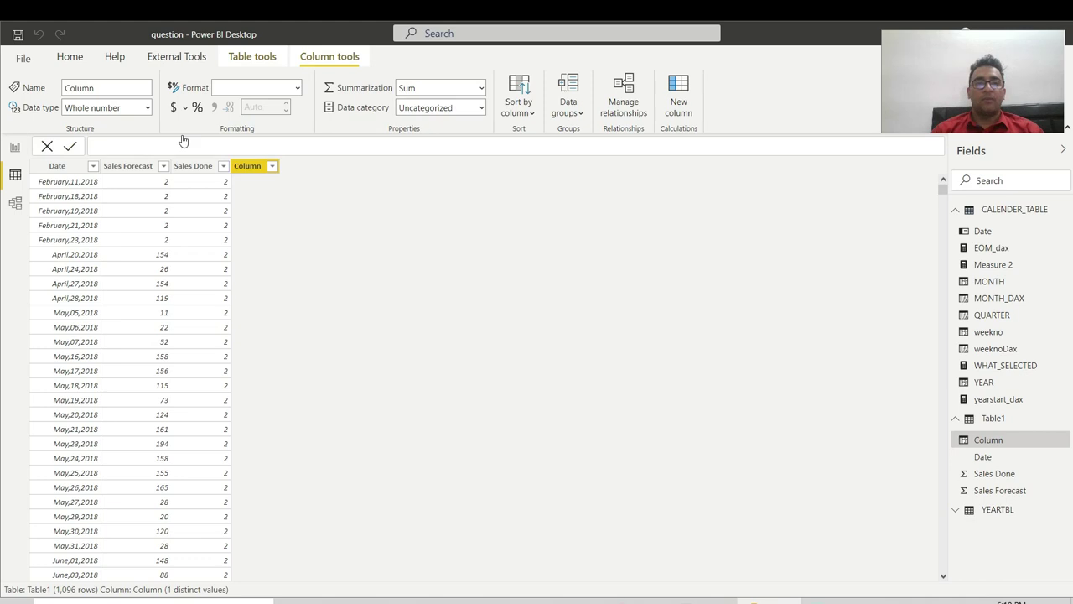
click(249, 169)
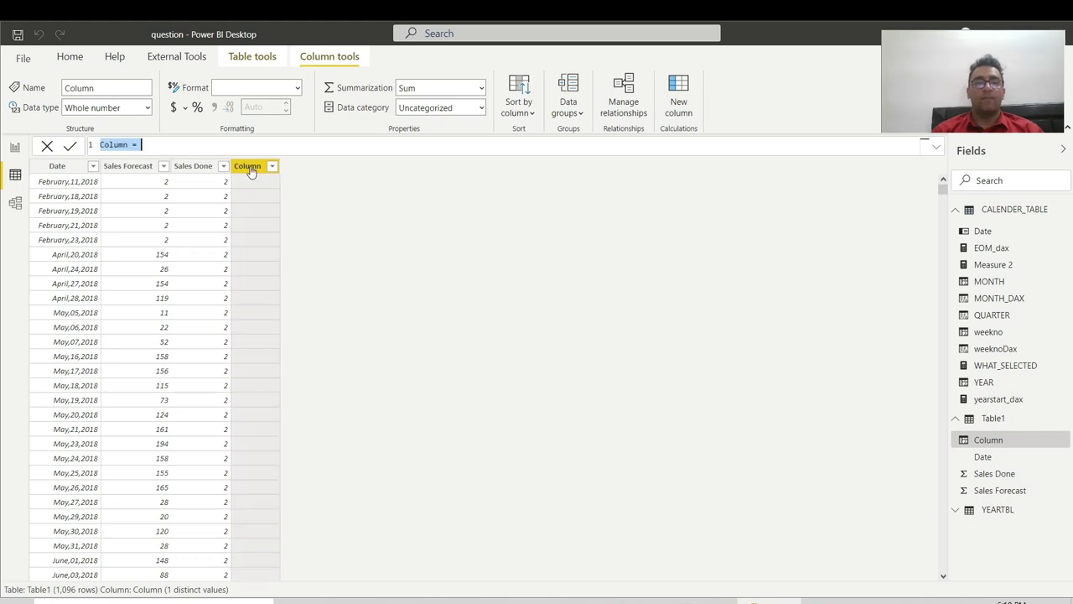
text(IFCALC)
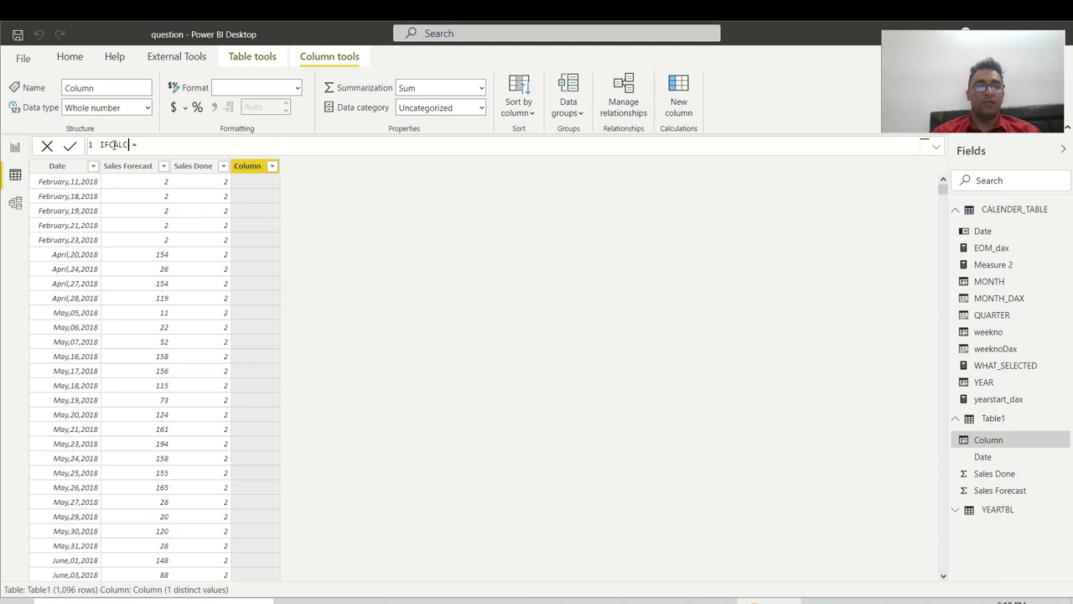
text(COL)
- Define IFCALCCOL with an IF that returns "Not met" when Table1[Sales Forecast] is greater than Table1[Sales Done], otherwise "met"
click(188, 146)
text(IF()
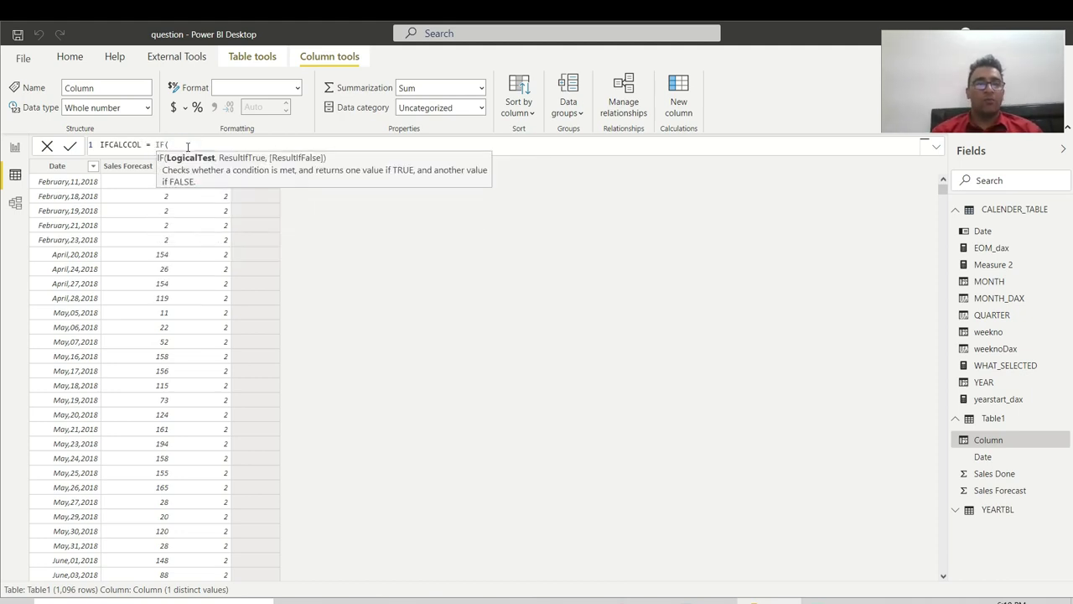
text(SLE)
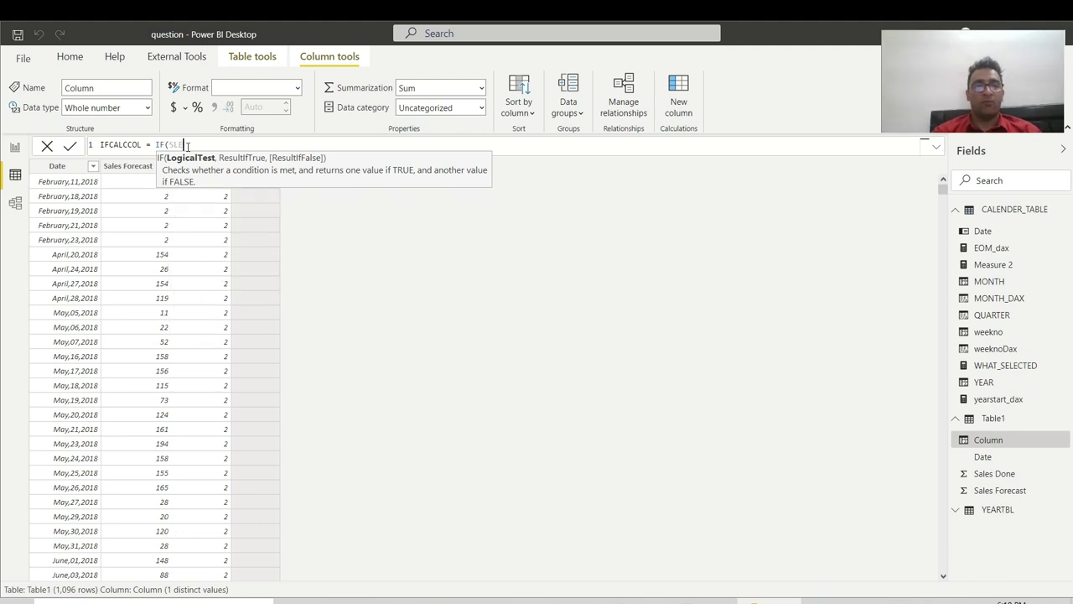
text(LE)
key(Down)
key(Tab)
text(>SALE)
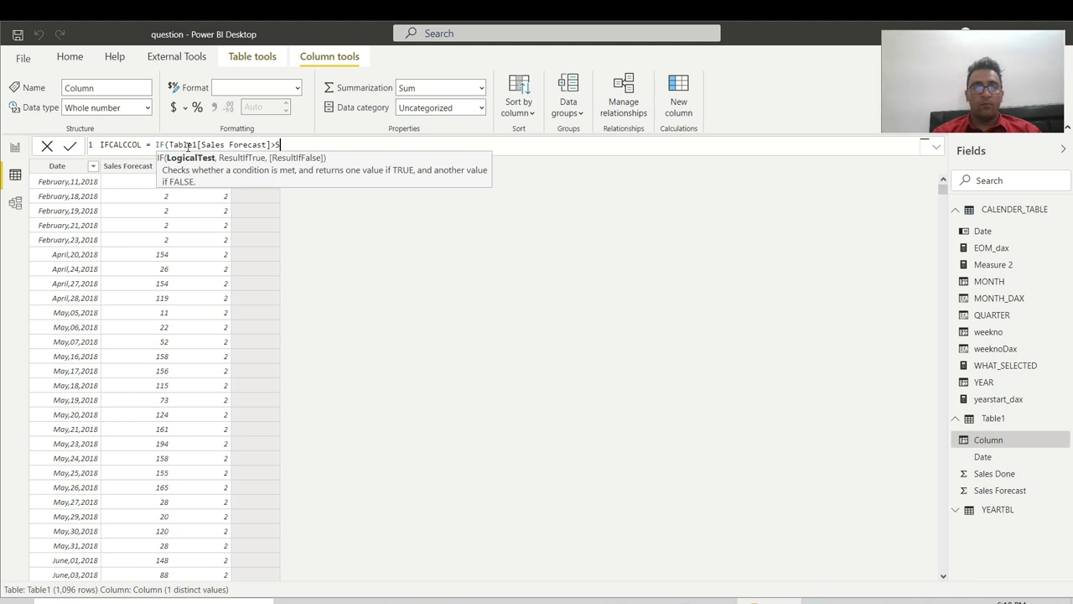
key(Tab)
text(,)
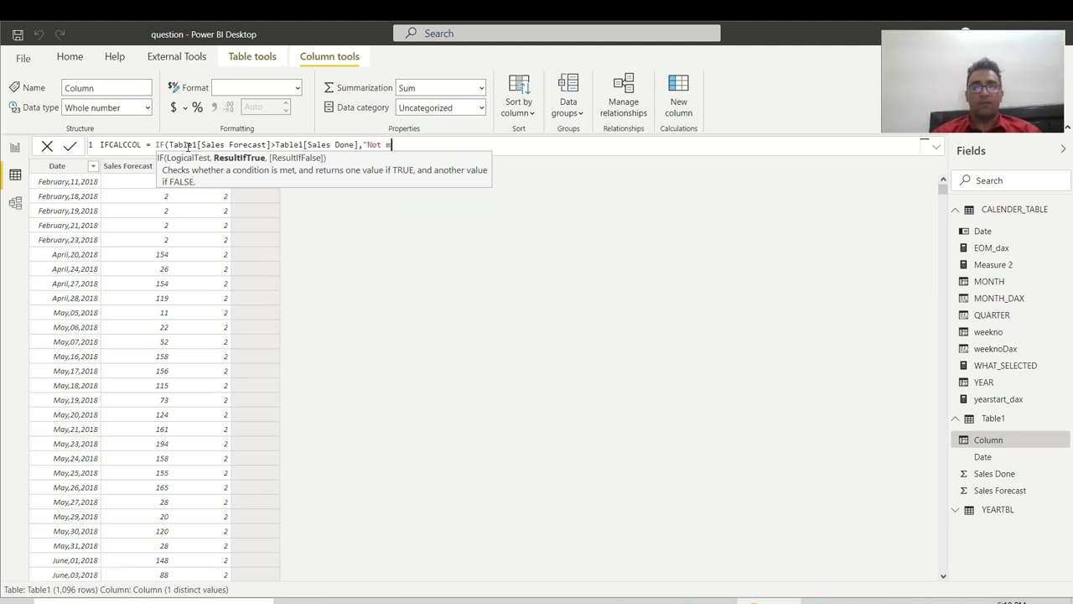
text("Not met","met"))
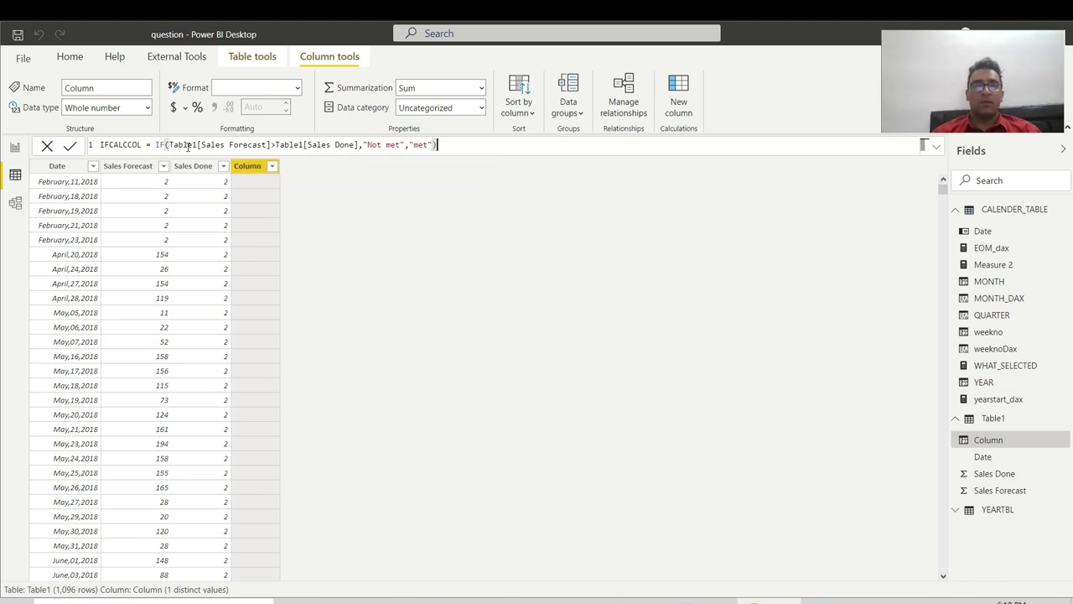
key(Return)
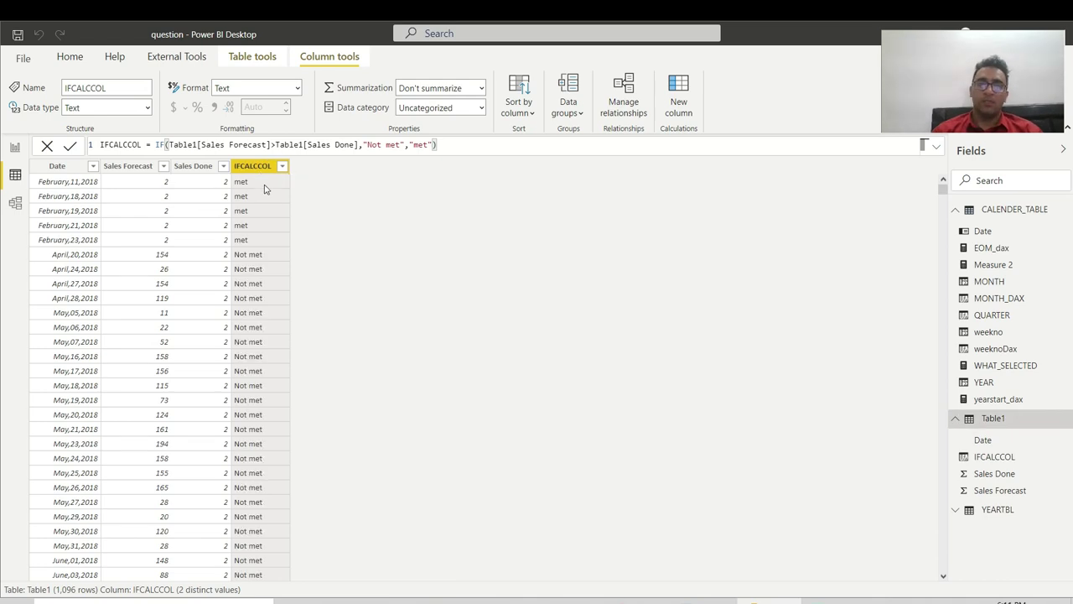
- Return to the report page, add the IFCALCCOL field as a new visual beside the text box, and narrow that visual
click(15, 149)
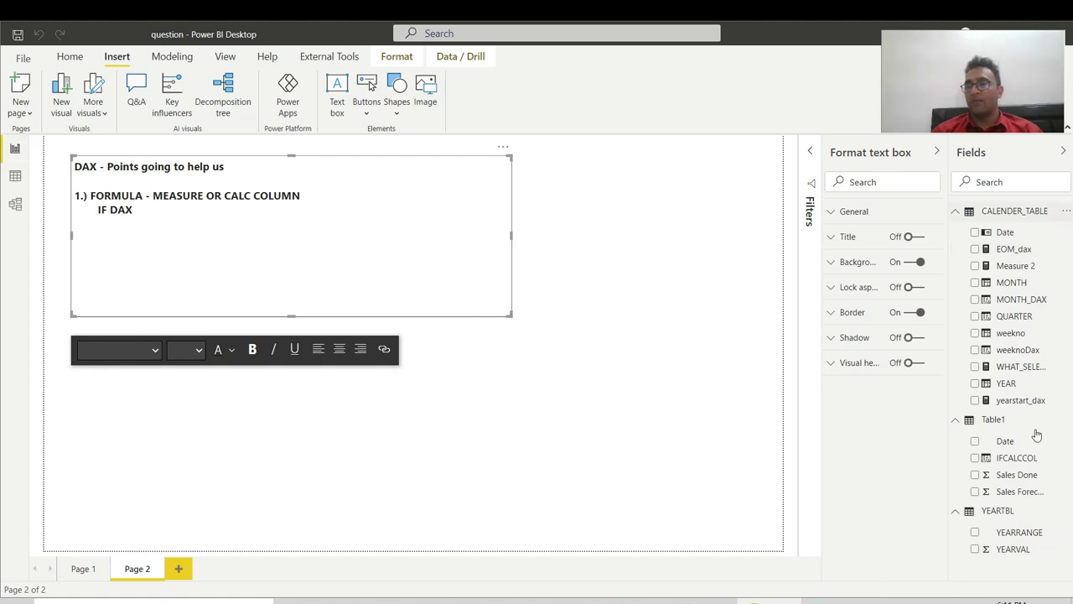
click(956, 213)
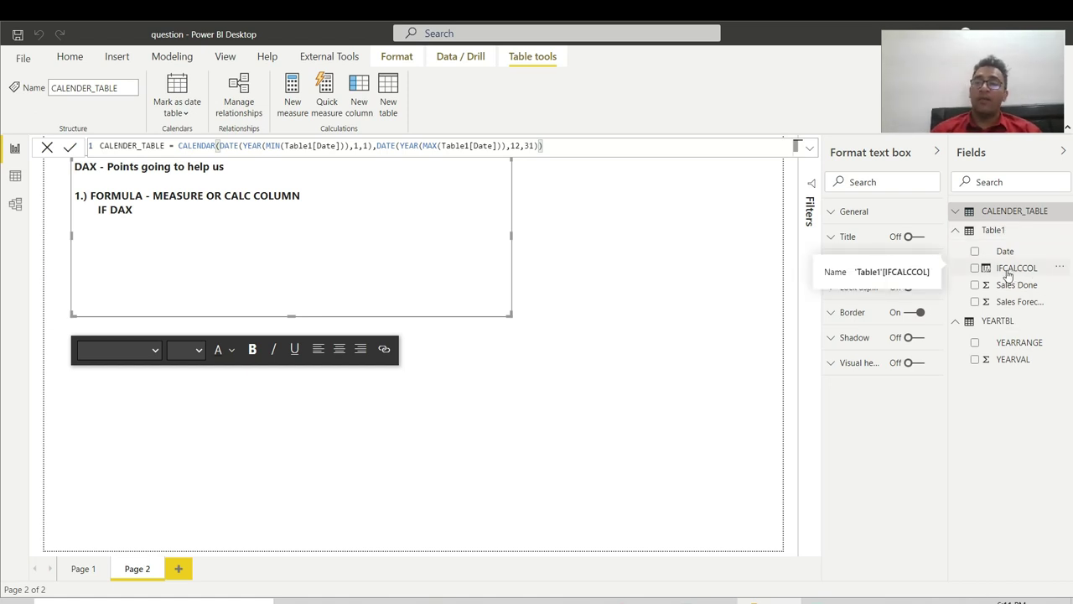
click(936, 153)
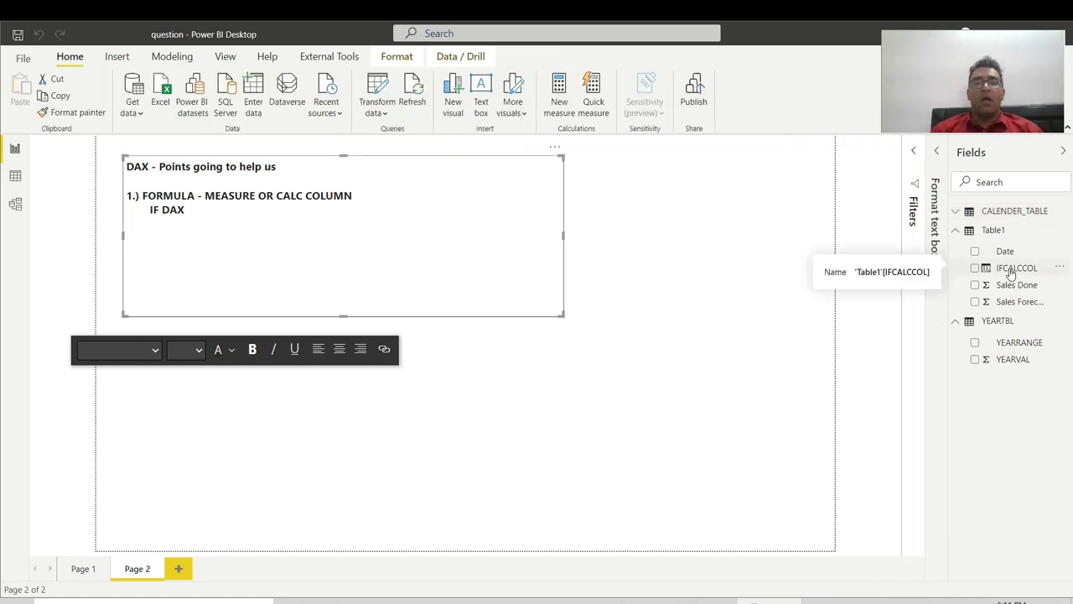
click(224, 205)
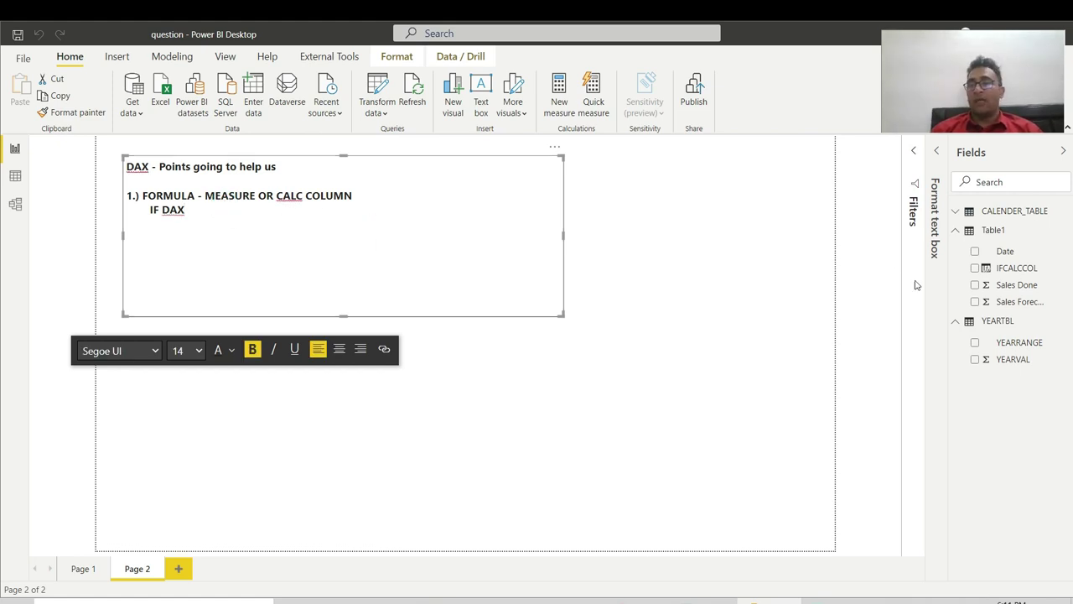
drag(1007, 274, 729, 192)
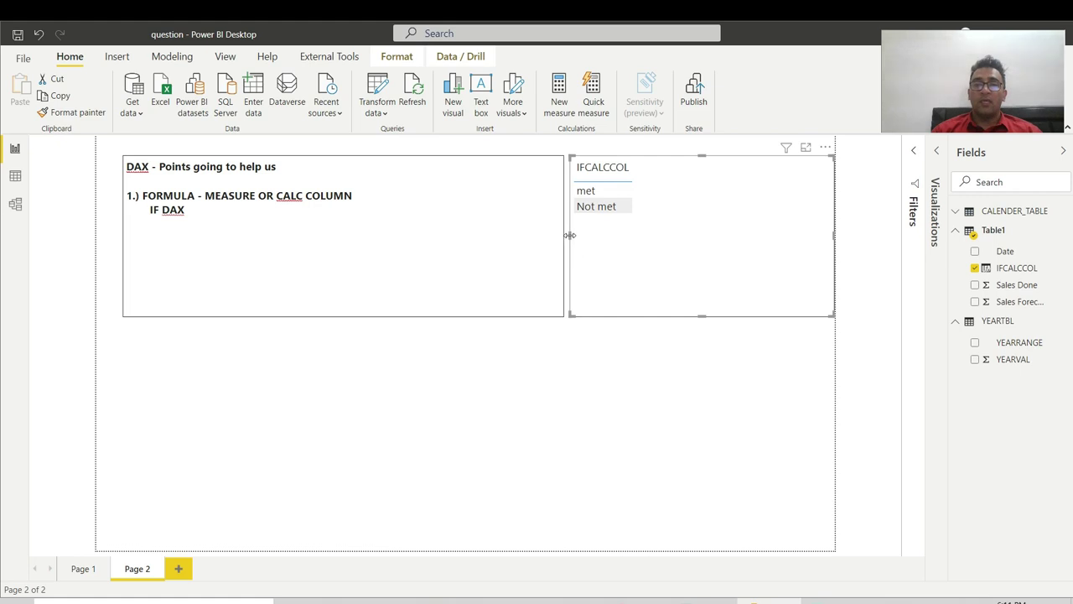
drag(570, 235, 662, 239)
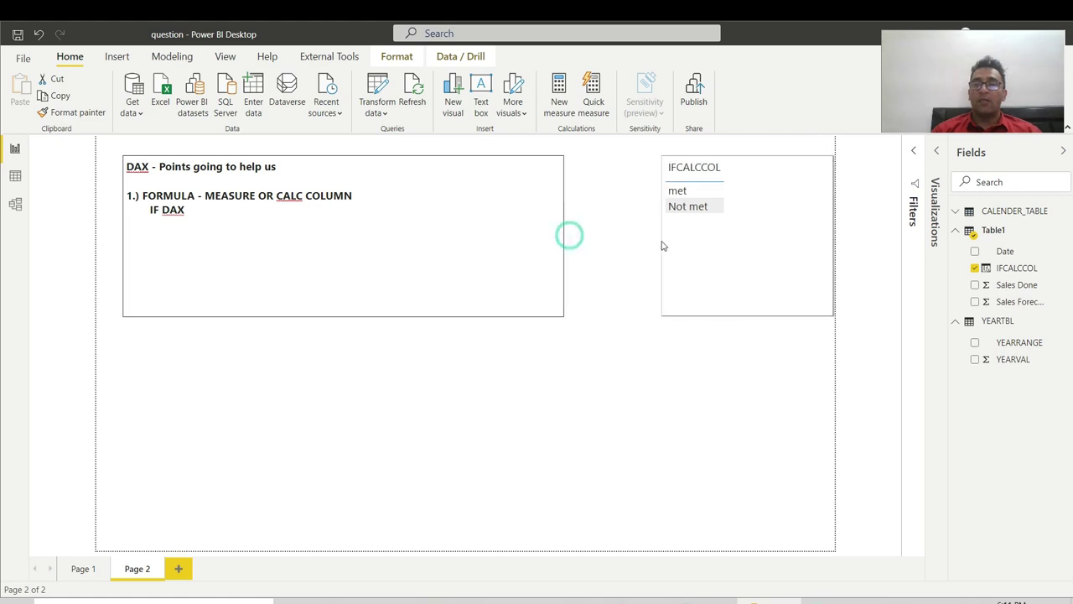
- Convert the IFCALCCOL visual to a slicer and shrink it to fit its two options
click(939, 154)
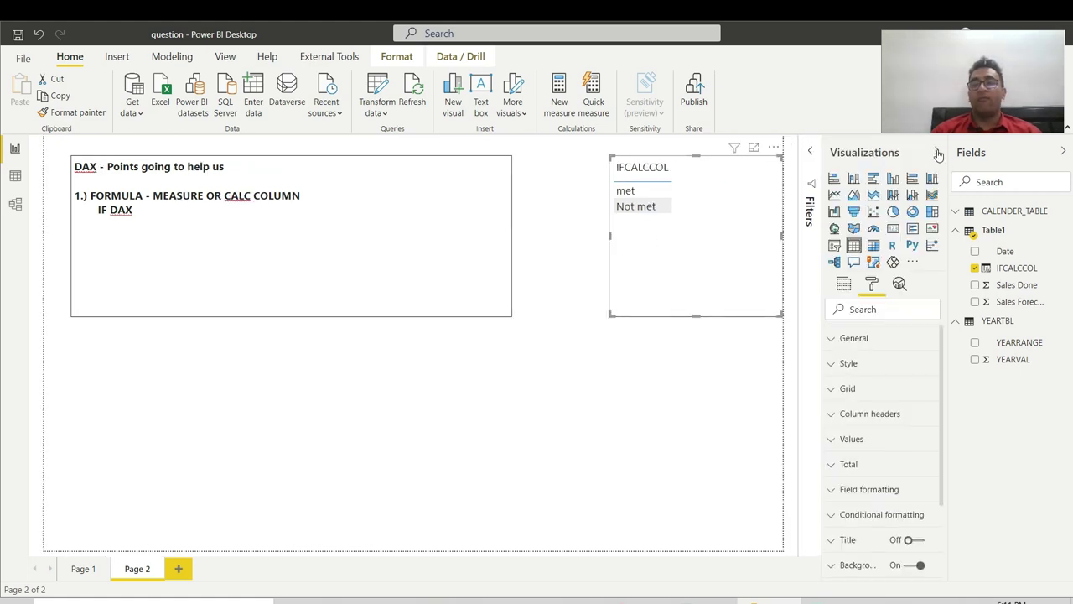
click(835, 247)
drag(697, 311, 709, 216)
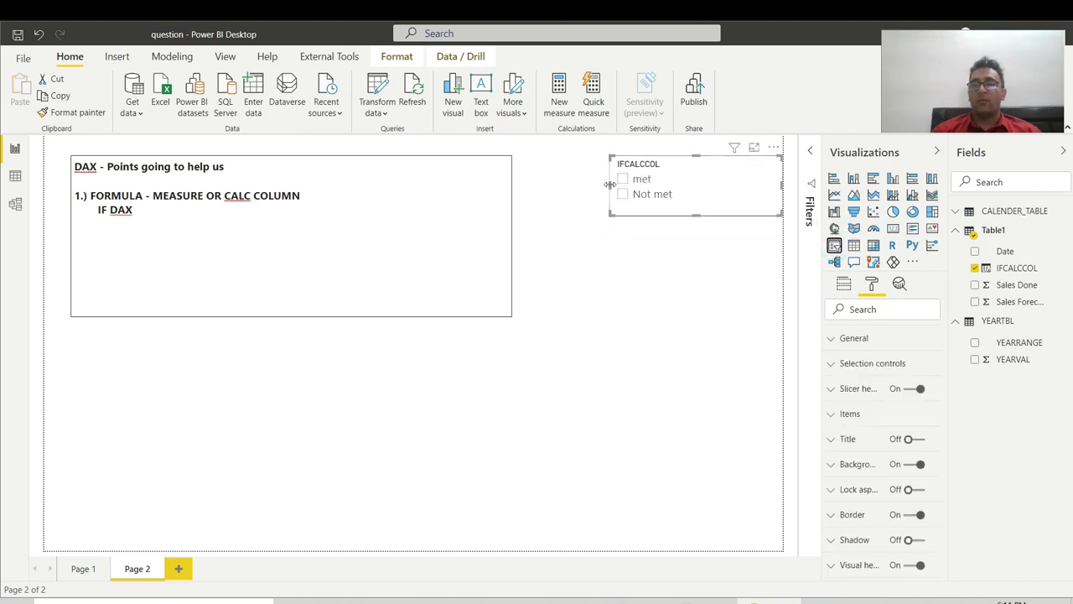
drag(613, 190, 647, 189)
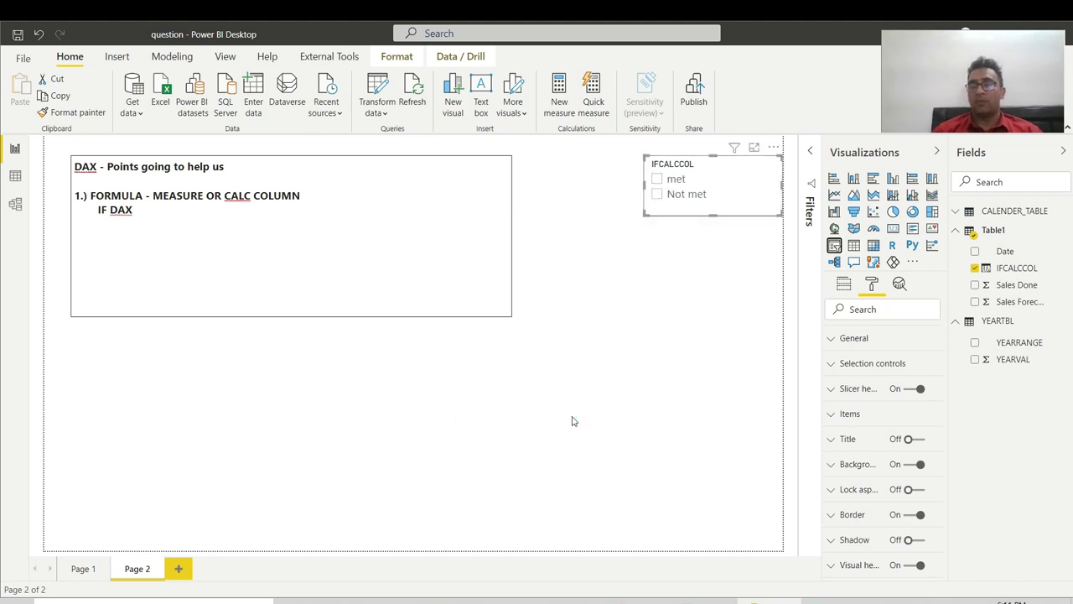
- Add a table visual below the text box showing Date and Sales Done from Table1
click(853, 247)
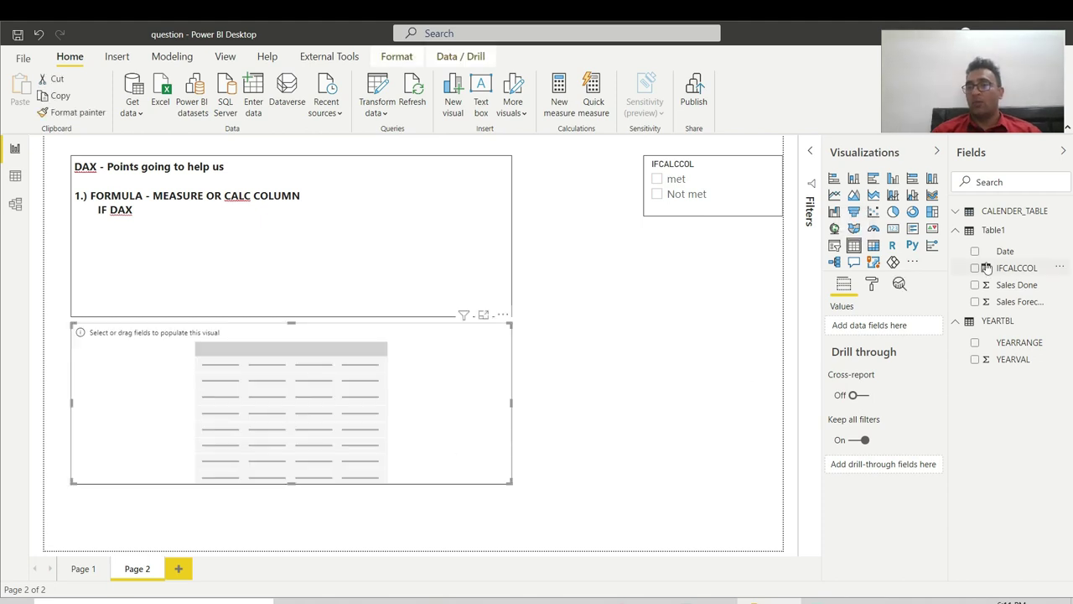
drag(1007, 258, 411, 367)
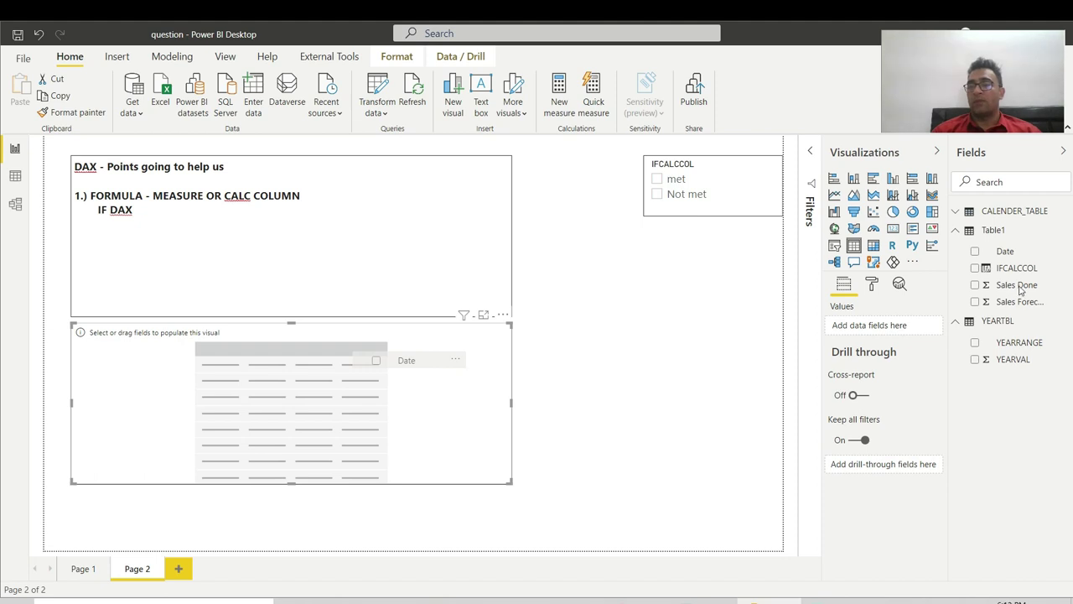
drag(1010, 289, 365, 419)
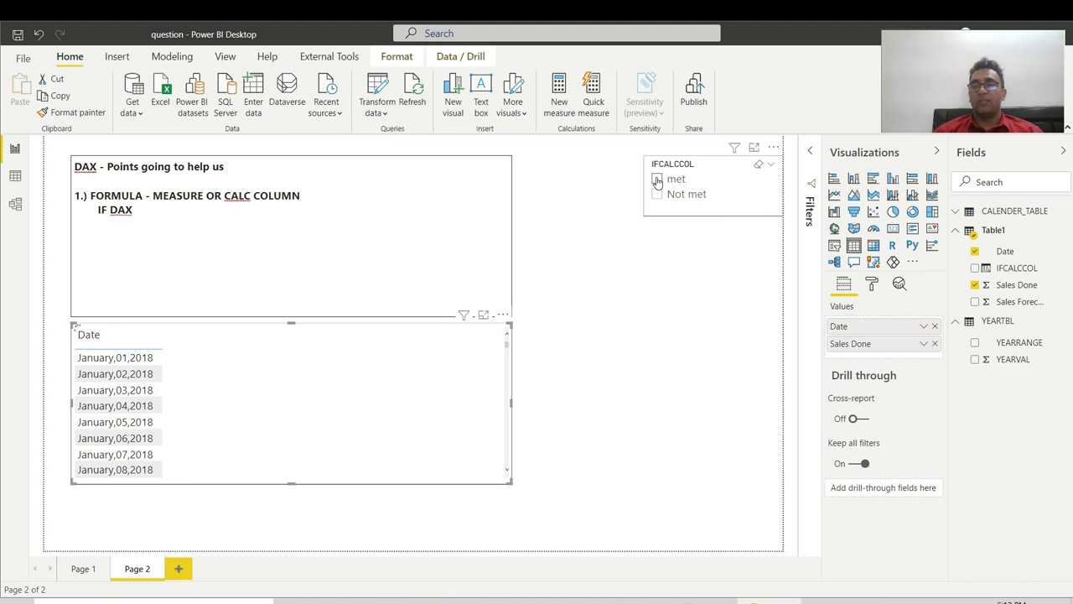
- Filter the table by met and afterwards by Not met with the slicer, and reposition the table slightly lower and the slicer slightly inward
click(658, 181)
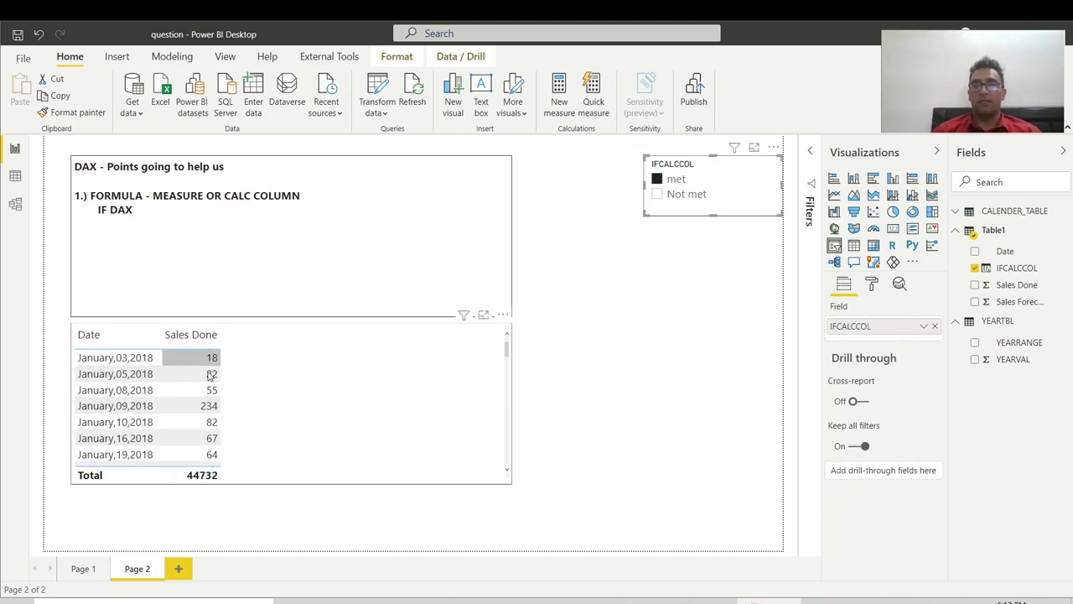
click(658, 194)
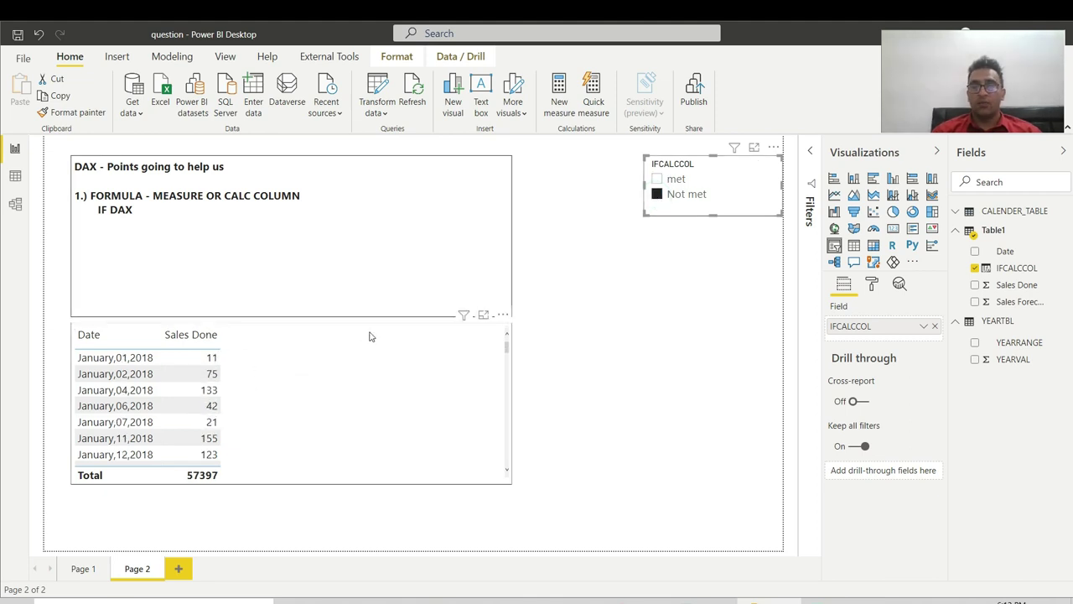
drag(407, 328, 412, 360)
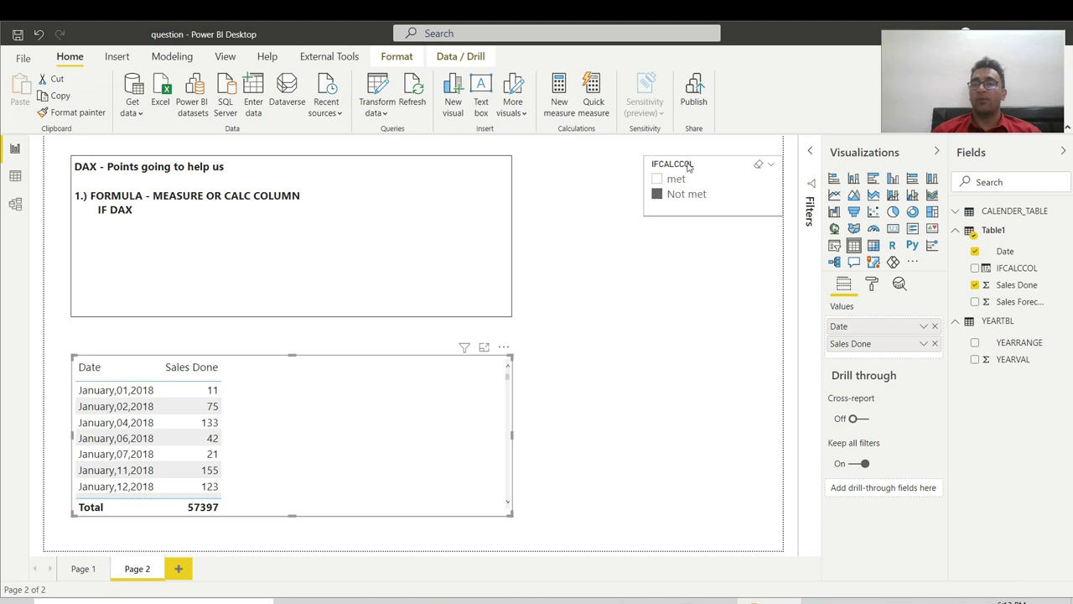
click(720, 196)
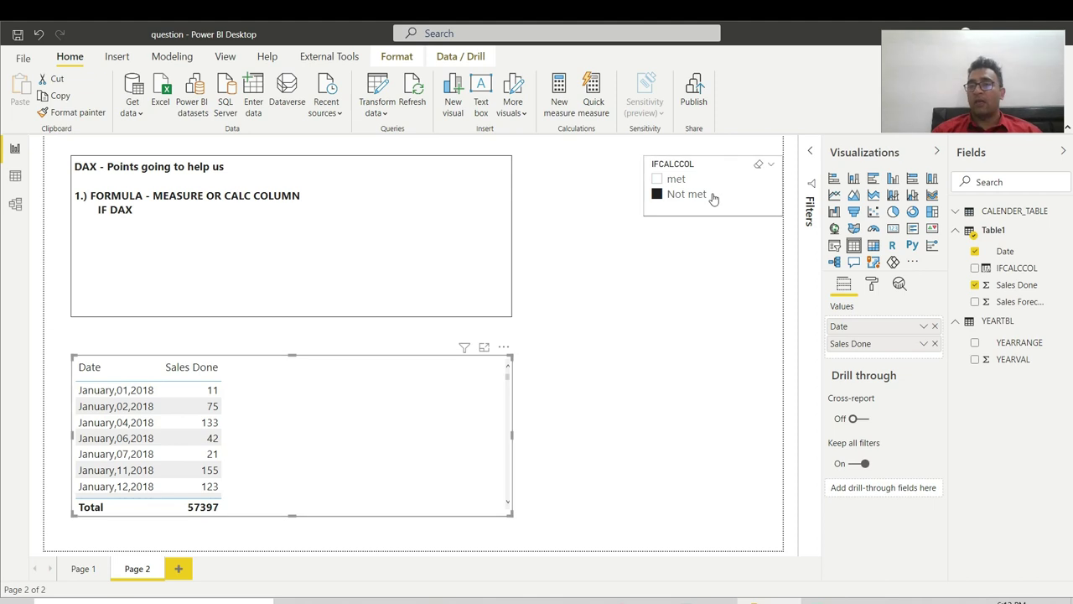
drag(773, 152, 762, 154)
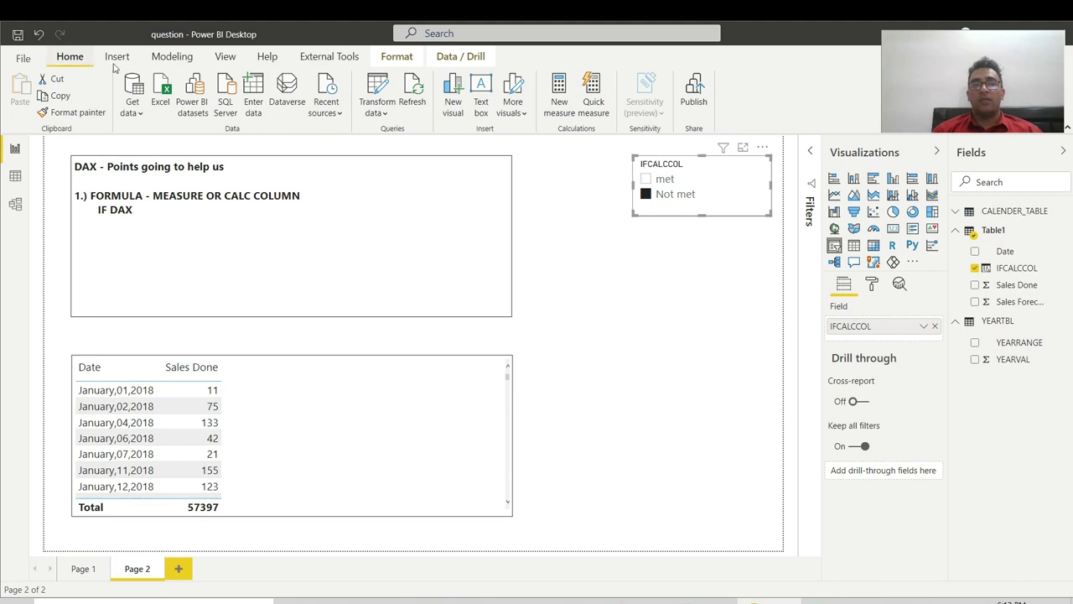
- Create a new measure in CALENDER_TABLE
click(559, 102)
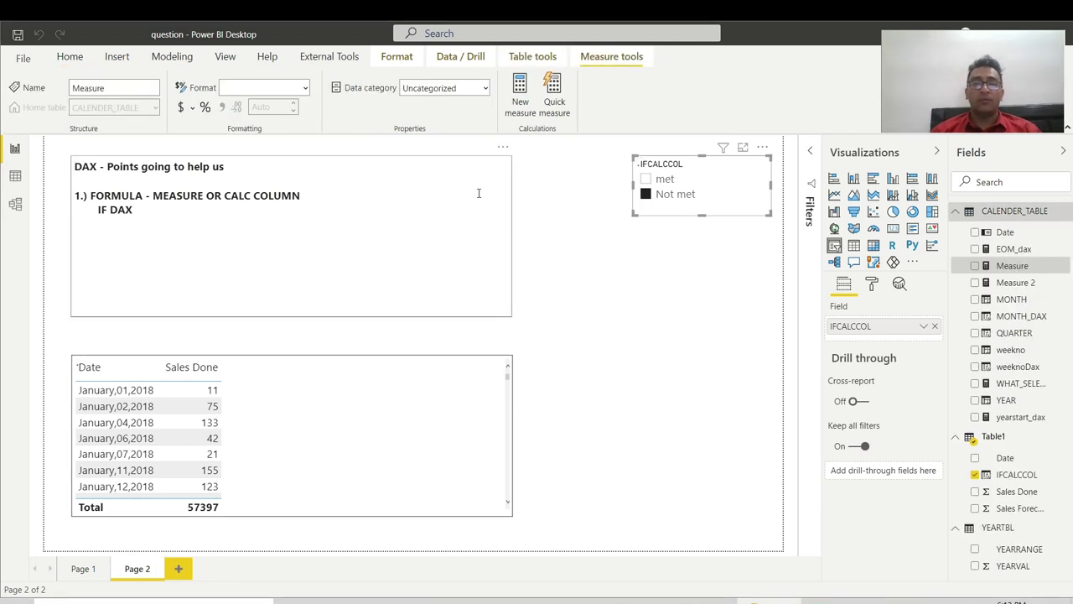
- Try to write the measure as an IF formula on a sales column, and clear the formula again
triple_click(189, 145)
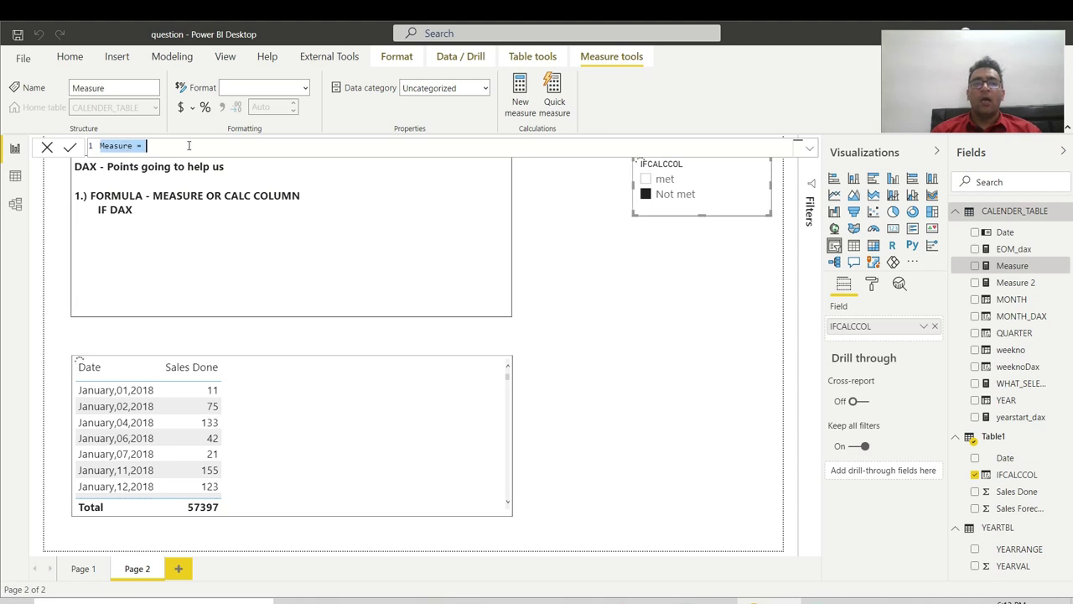
click(168, 147)
text(if()
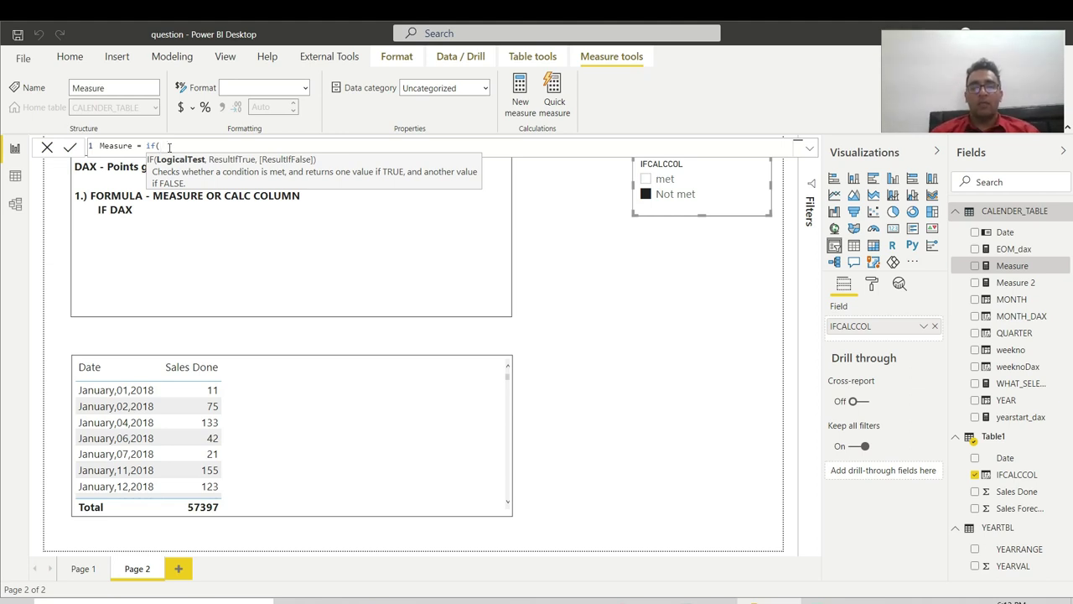
text(sales)
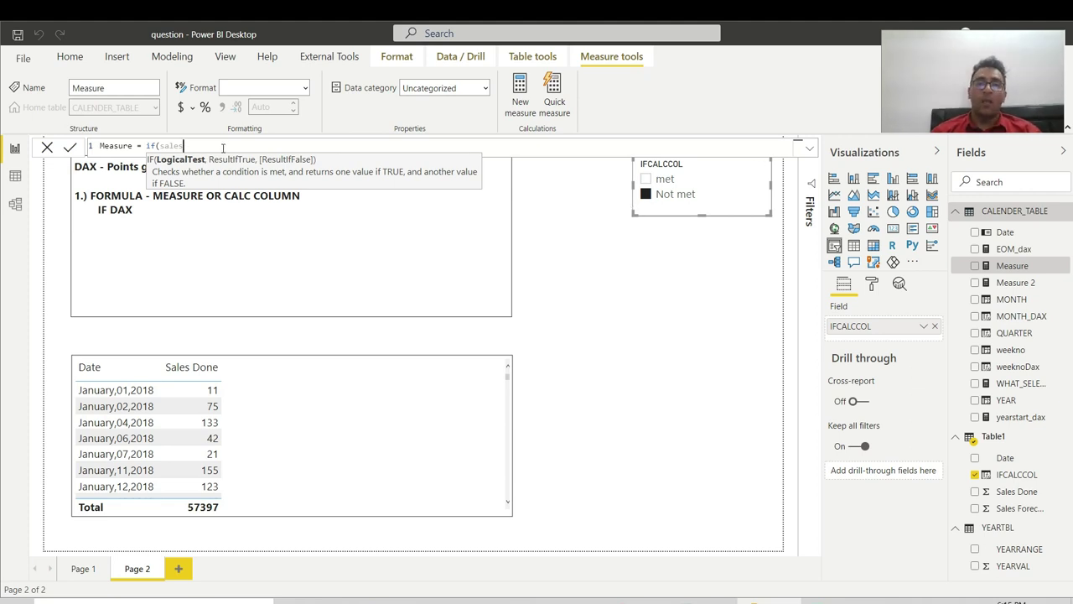
key(BackSpace)
key(BackSpace)
key(BackSpace)
key(BackSpace)
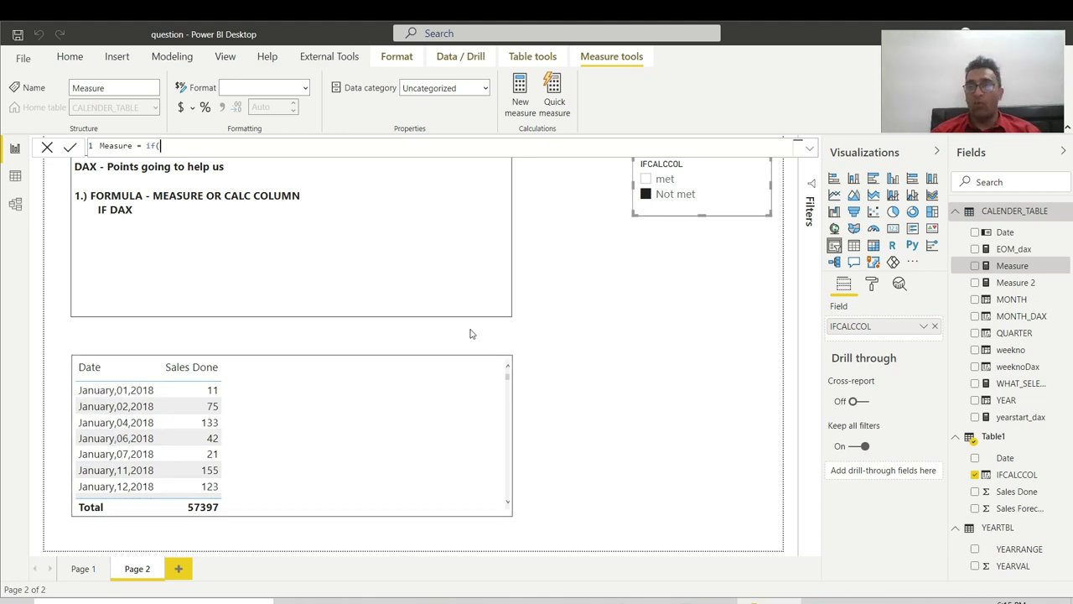
key(BackSpace)
key(BackSpace)
key(BackSpace)
key(BackSpace)
key(BackSpace)
key(BackSpace)
key(BackSpace)
key(BackSpace)
key(BackSpace)
key(BackSpace)
key(BackSpace)
key(BackSpace)
key(BackSpace)
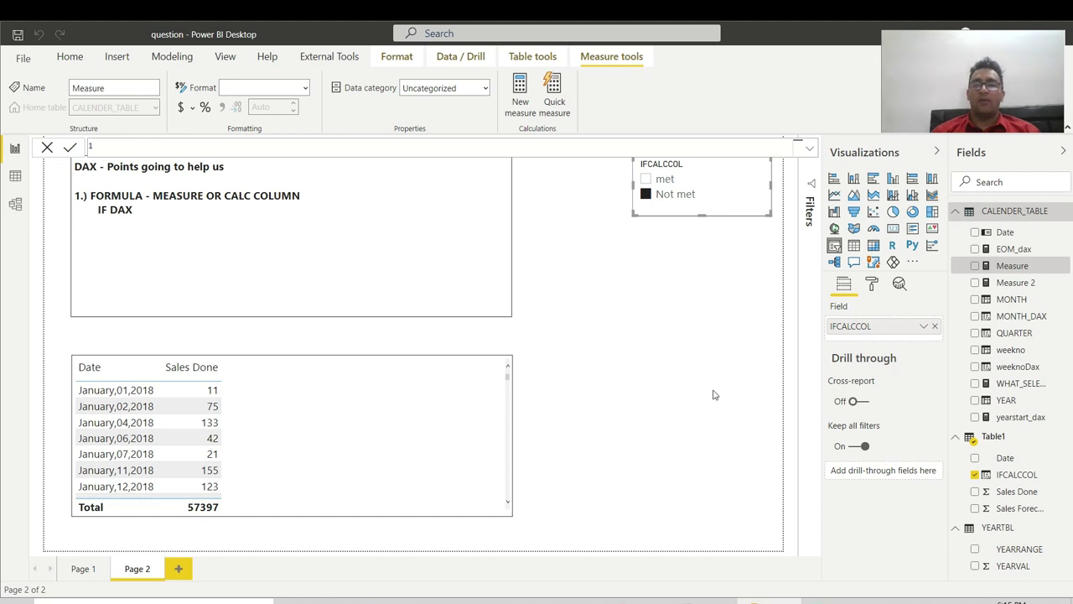
click(626, 317)
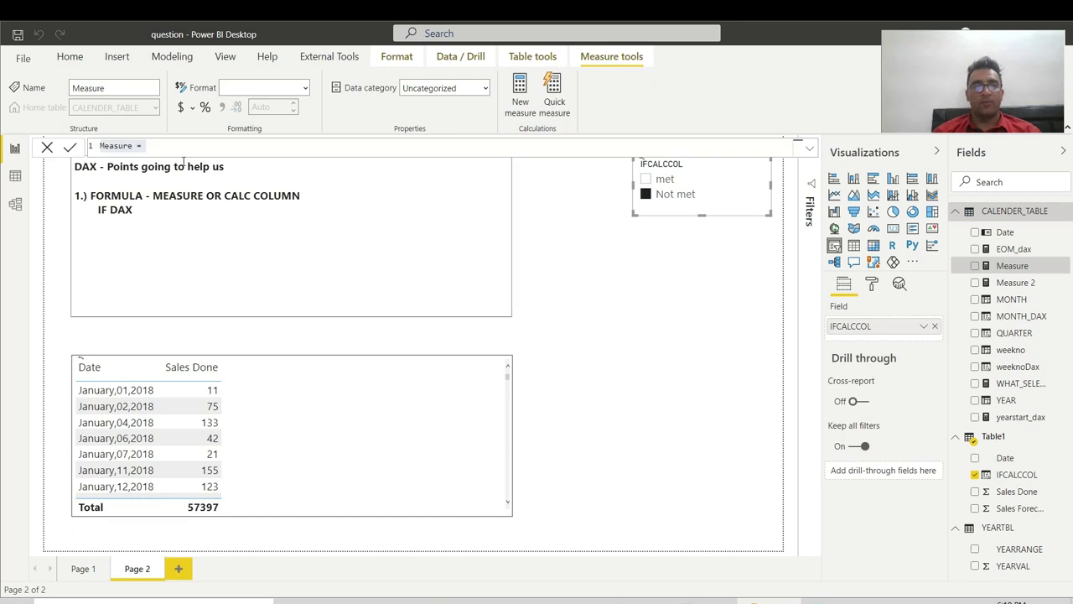
- Define the measure as the sum of Table1[Sales Done]
text(sum()
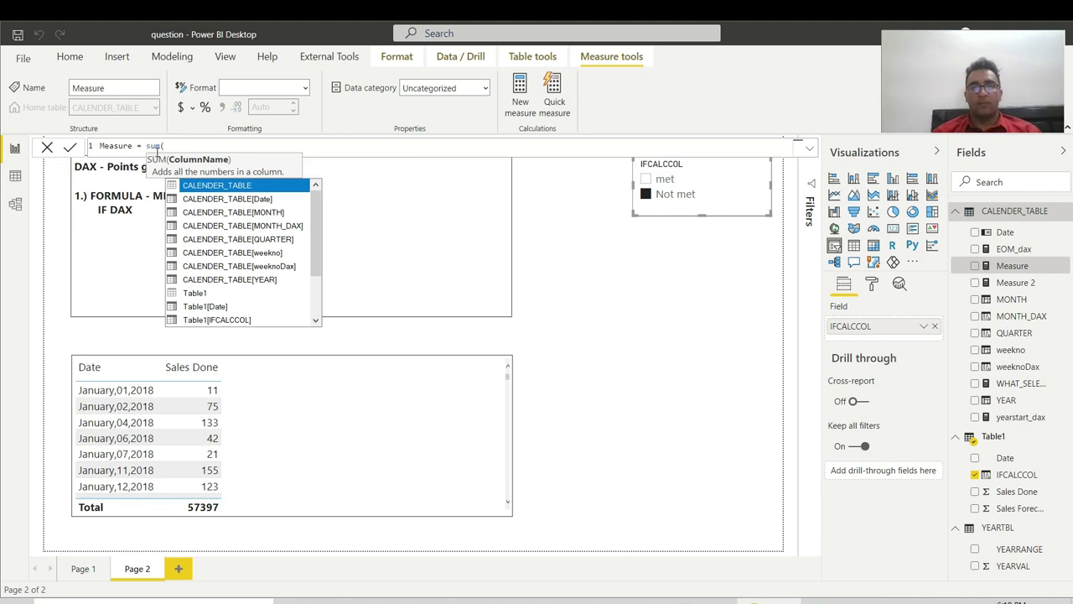
text(sales)
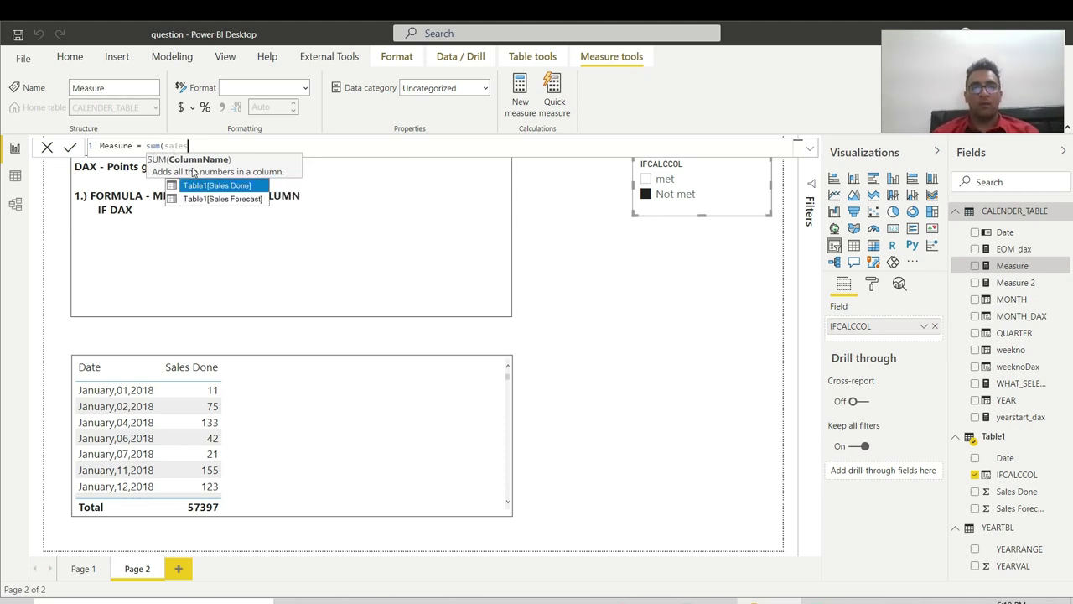
click(228, 190)
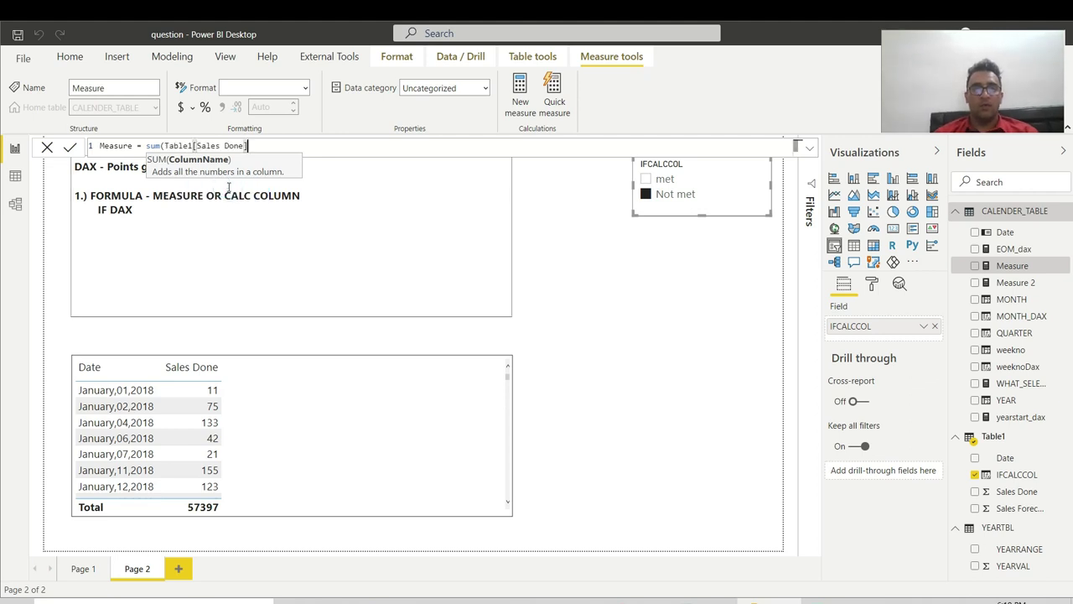
text())
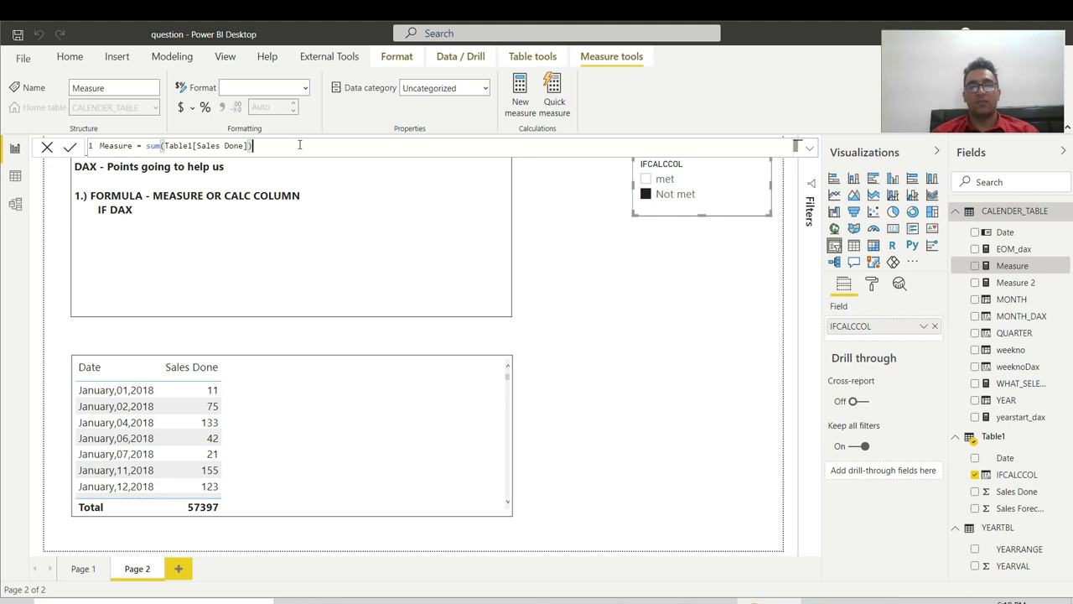
- Rename the sum measure as TOTALSALES in its formula and commit it
click(106, 146)
key(BackSpace)
text(TOTALS)
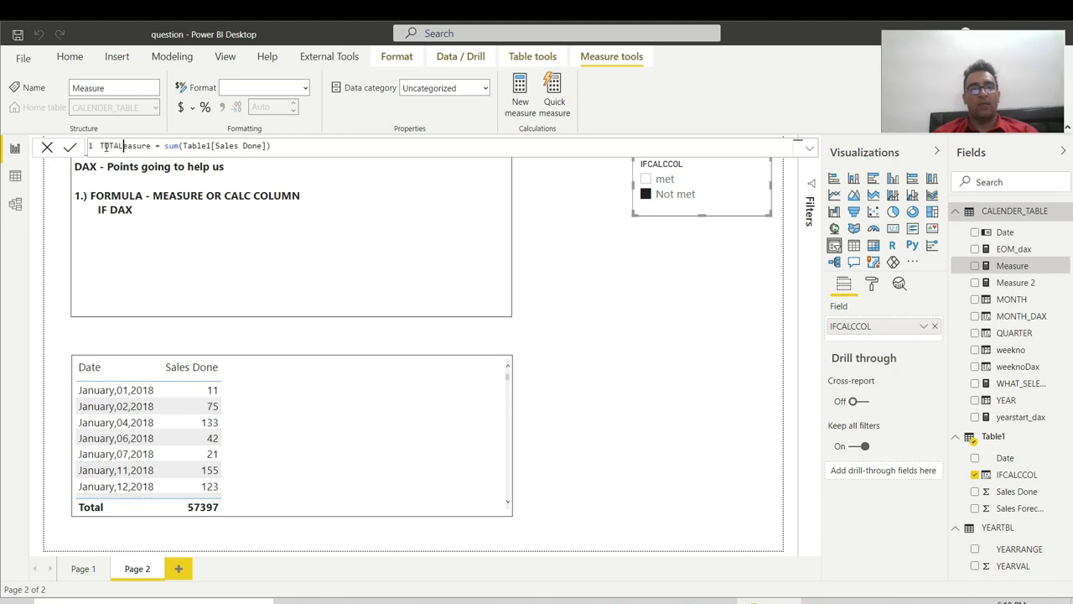
text(ALES)
key(Delete)
key(Delete)
key(Delete)
key(Delete)
key(Delete)
key(Delete)
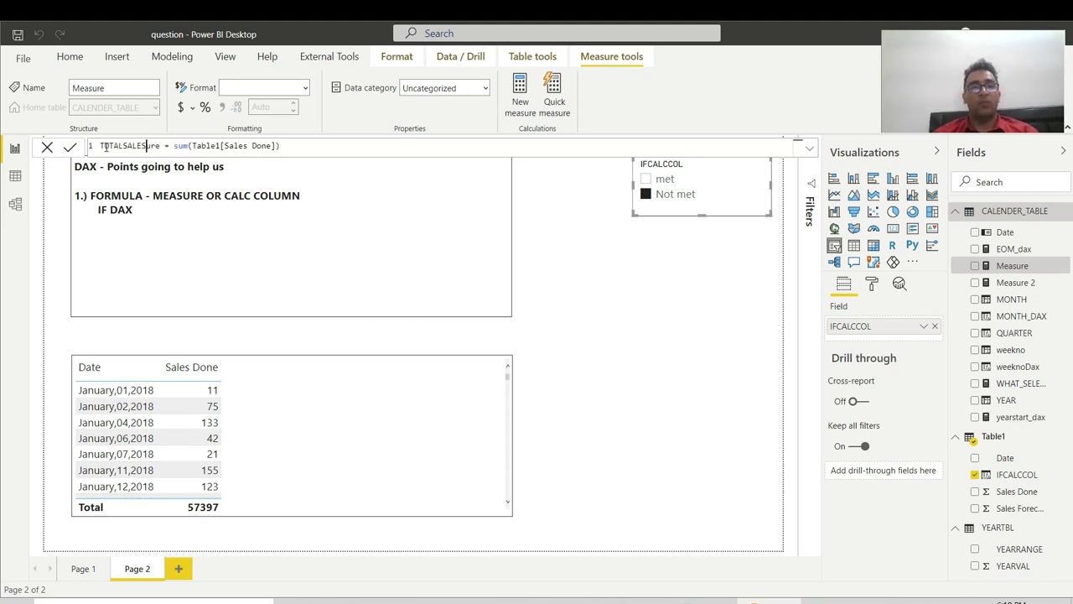
key(Delete)
click(296, 149)
key(Return)
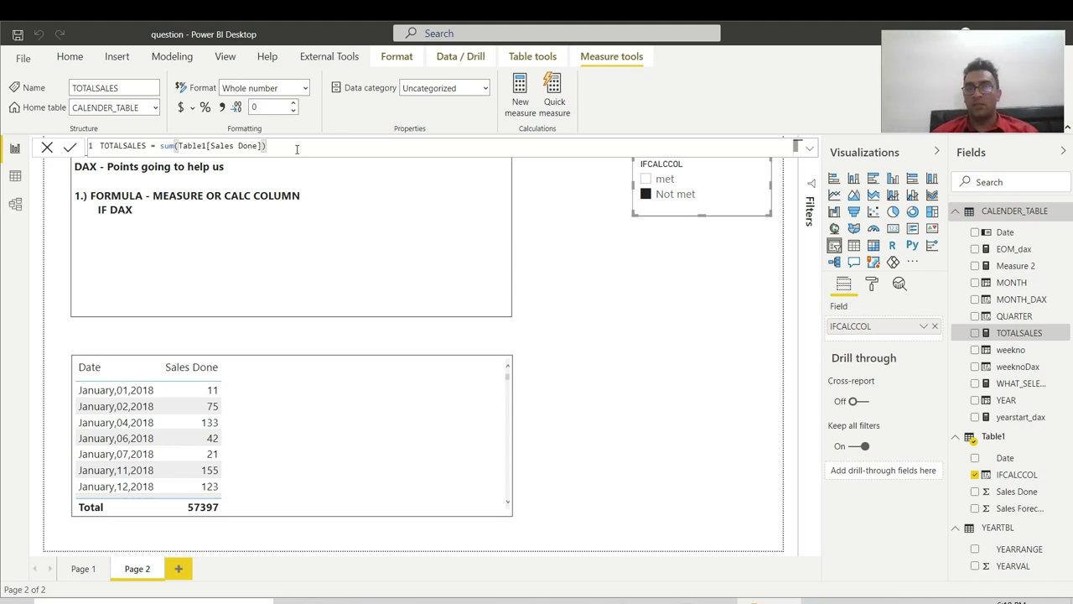
- Show the TOTALSALES measure on a card, reduce the card's height slightly, and place it just below the IFCALCCOL slicer
drag(1012, 338, 677, 297)
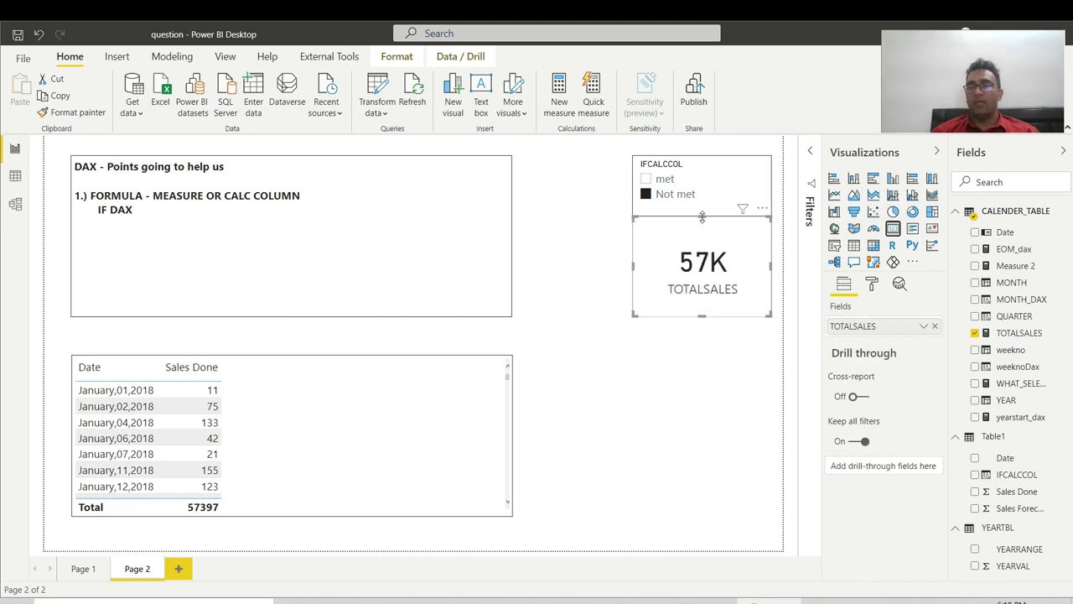
drag(702, 216, 702, 236)
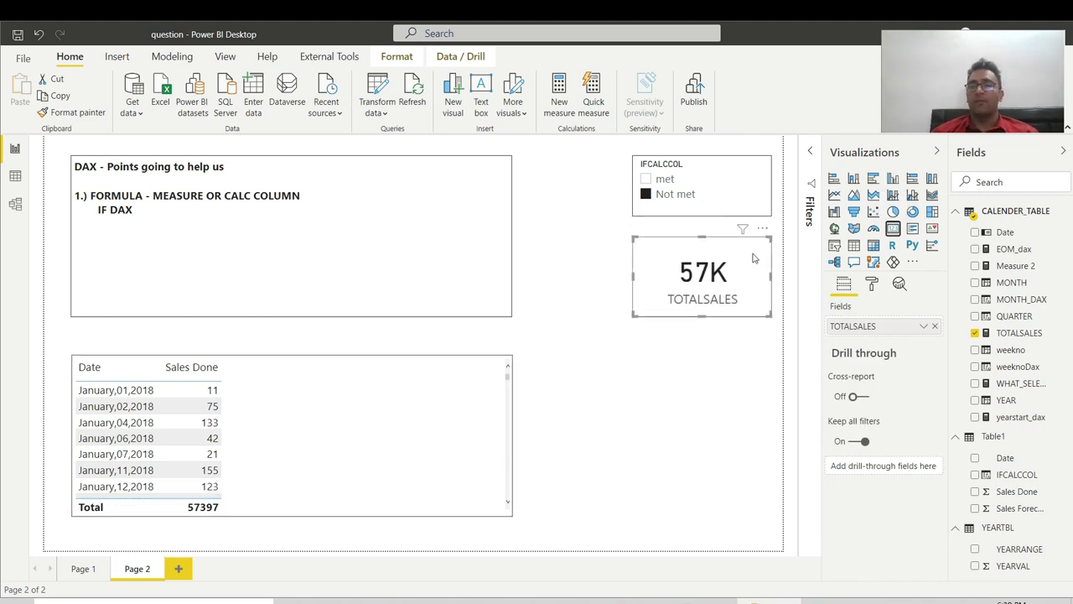
drag(736, 244, 712, 329)
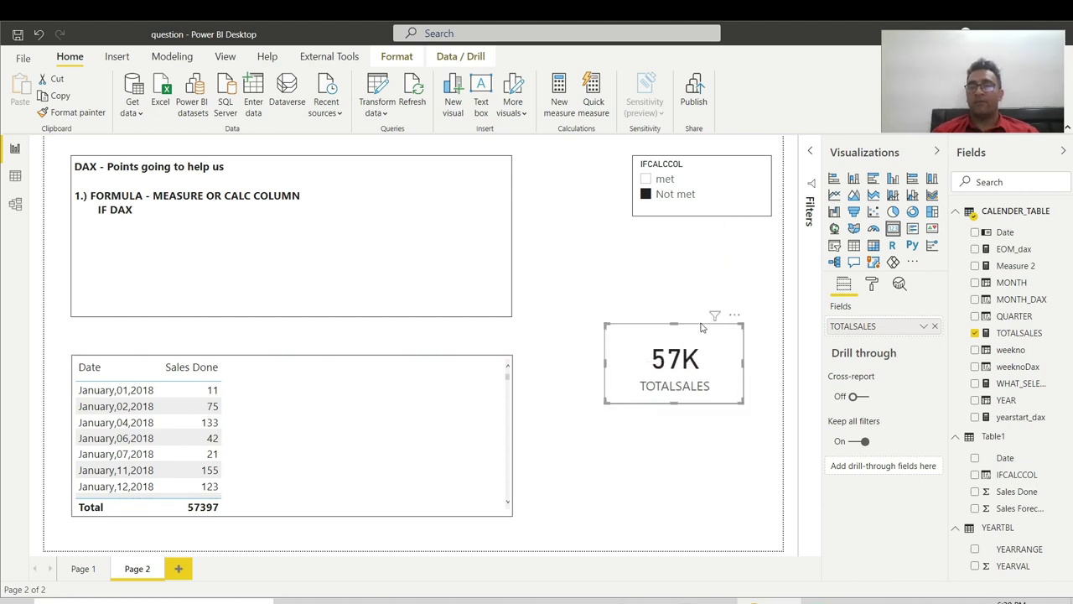
drag(700, 325, 715, 239)
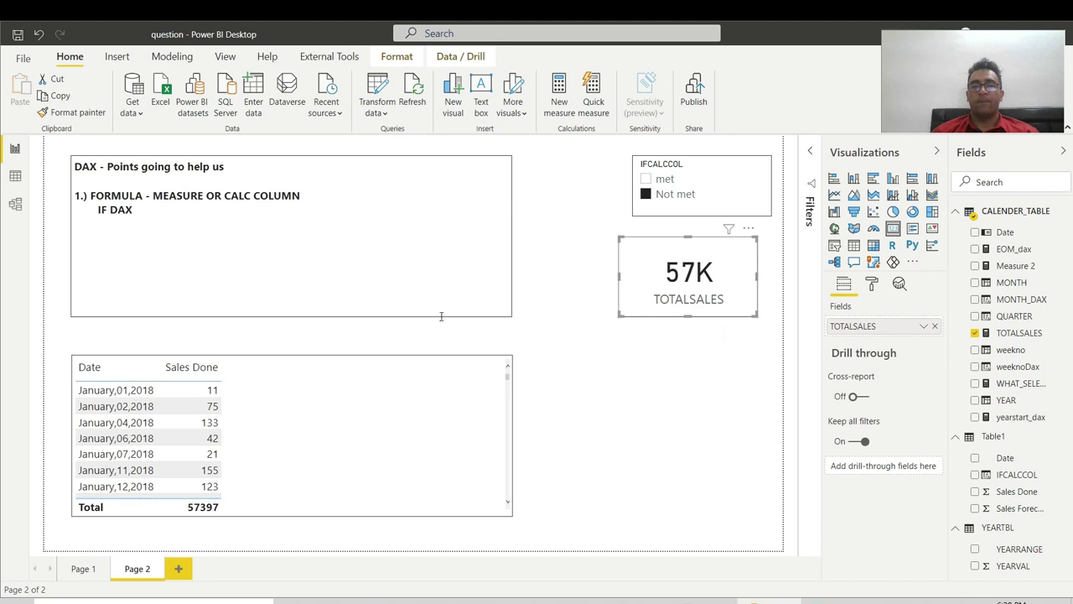
- Replace the Sales Done column in the date table with the TOTALSALES measure
click(345, 363)
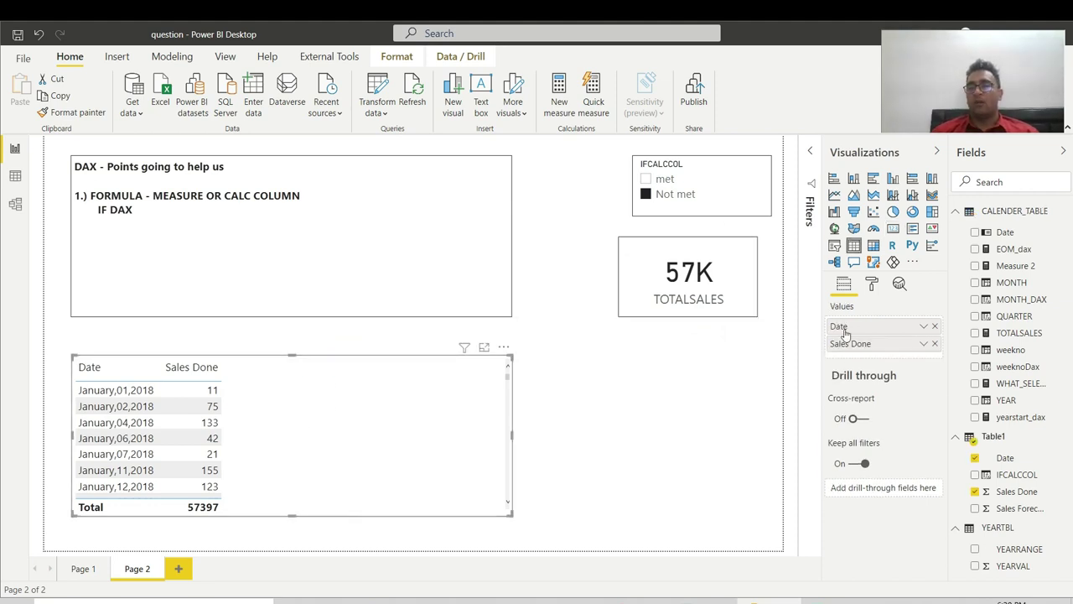
click(936, 344)
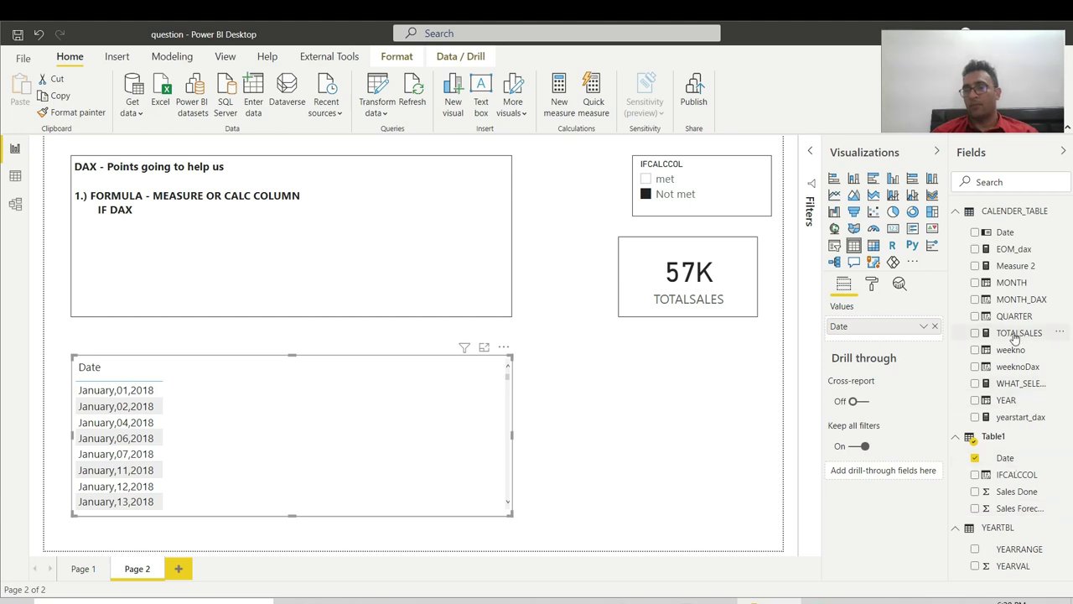
drag(1016, 337, 337, 446)
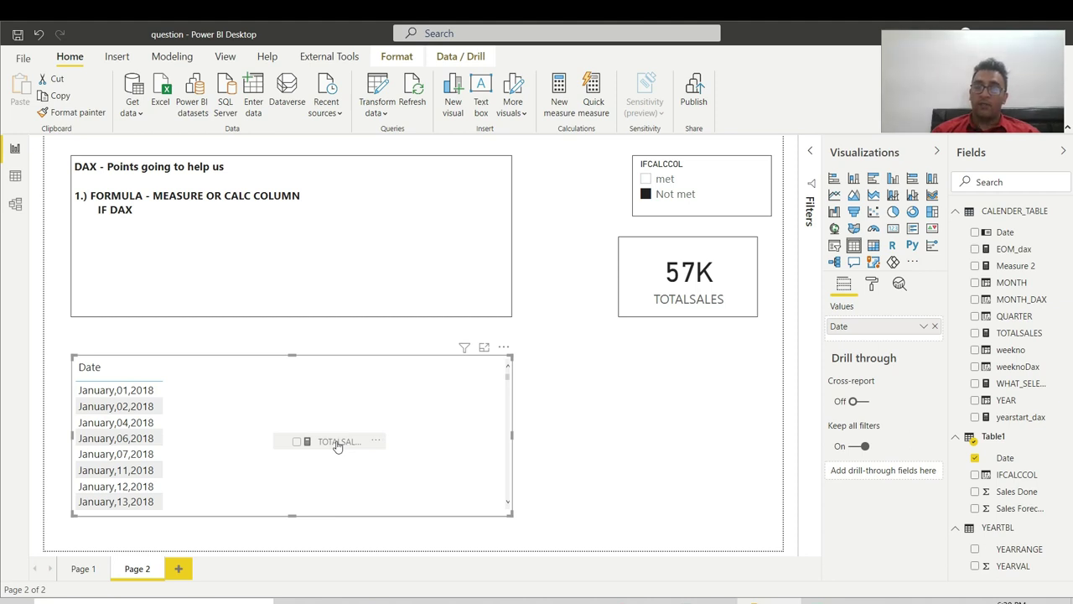
drag(338, 446, 338, 446)
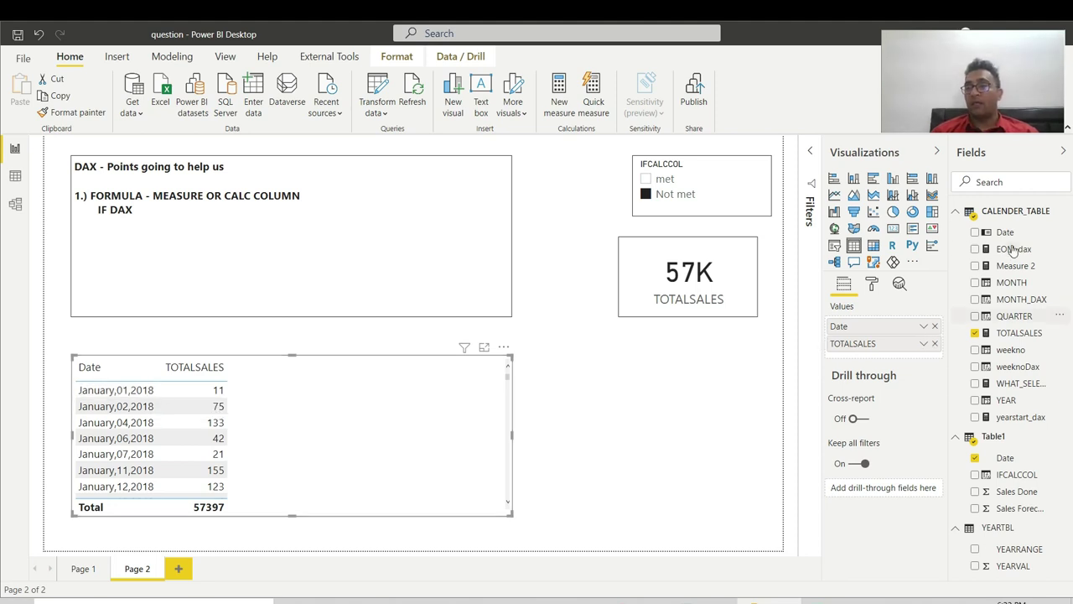
- Add MONTH_DAX to the table and remove Date so that TOTALSALES is grouped by month
drag(1020, 299, 920, 340)
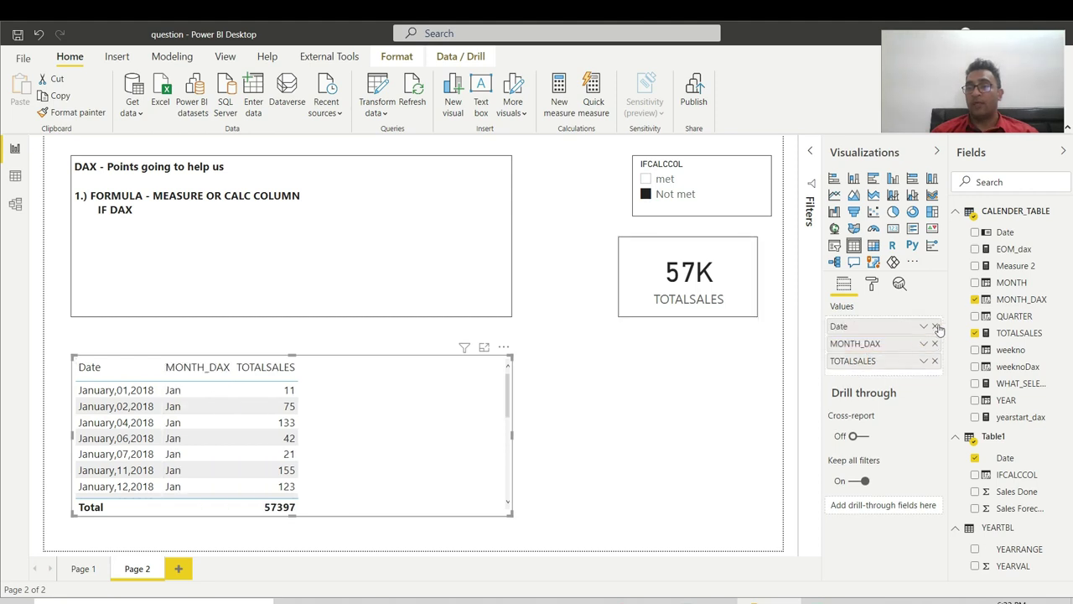
click(935, 326)
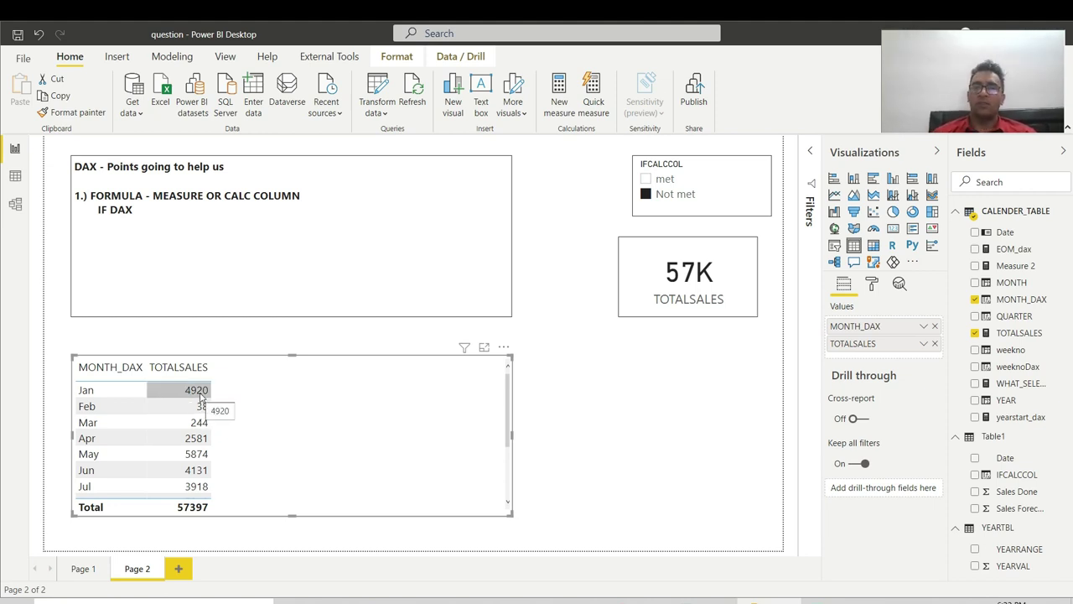
click(147, 212)
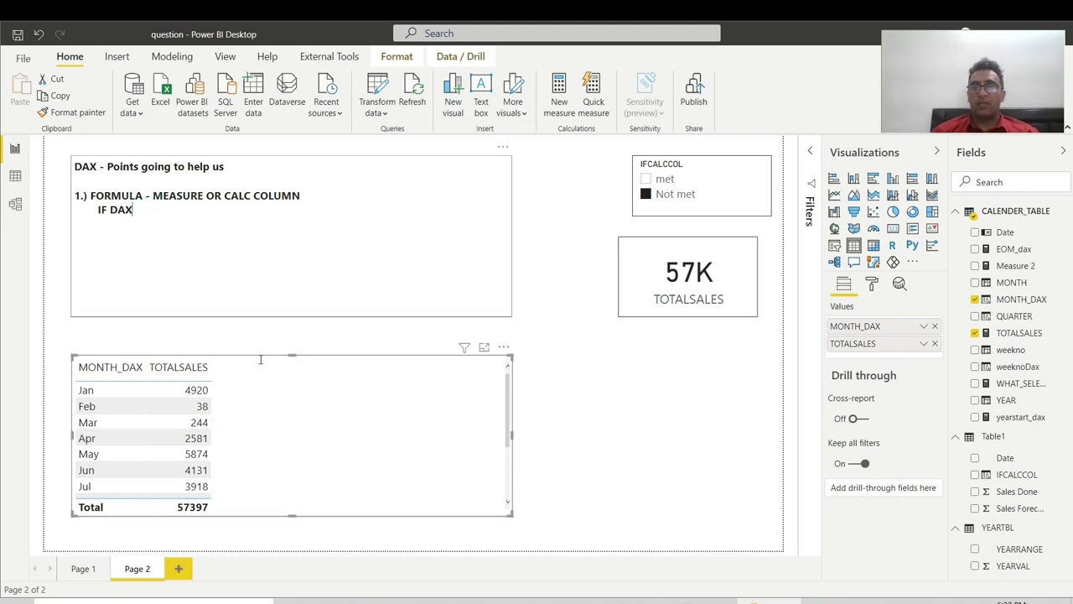
- Replace TOTALSALES with Sales Done in the monthly table, and filter the page by met and back to Not met
click(566, 347)
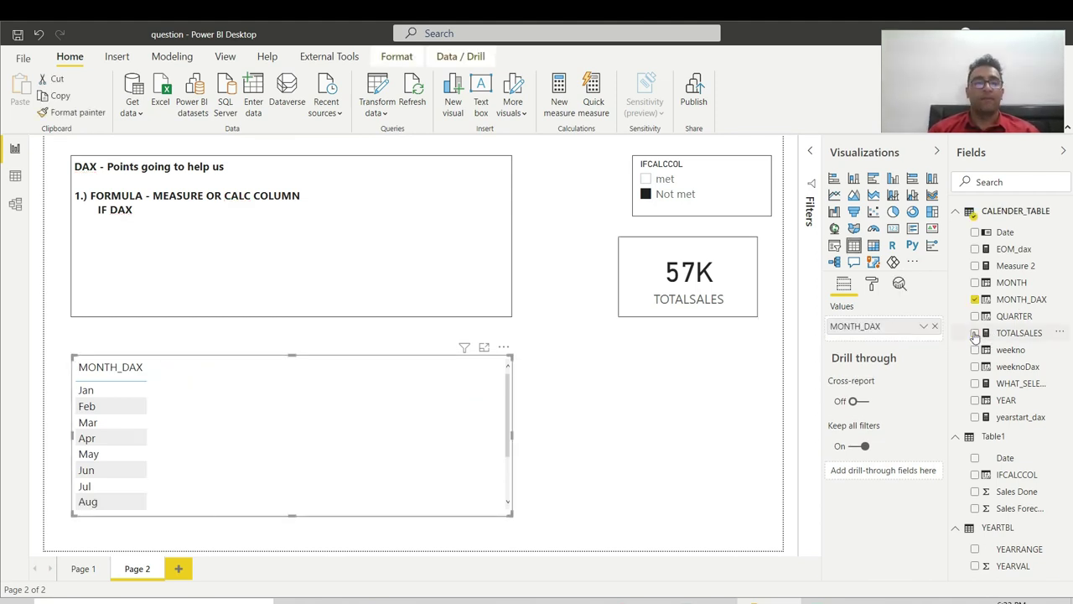
drag(559, 526, 305, 438)
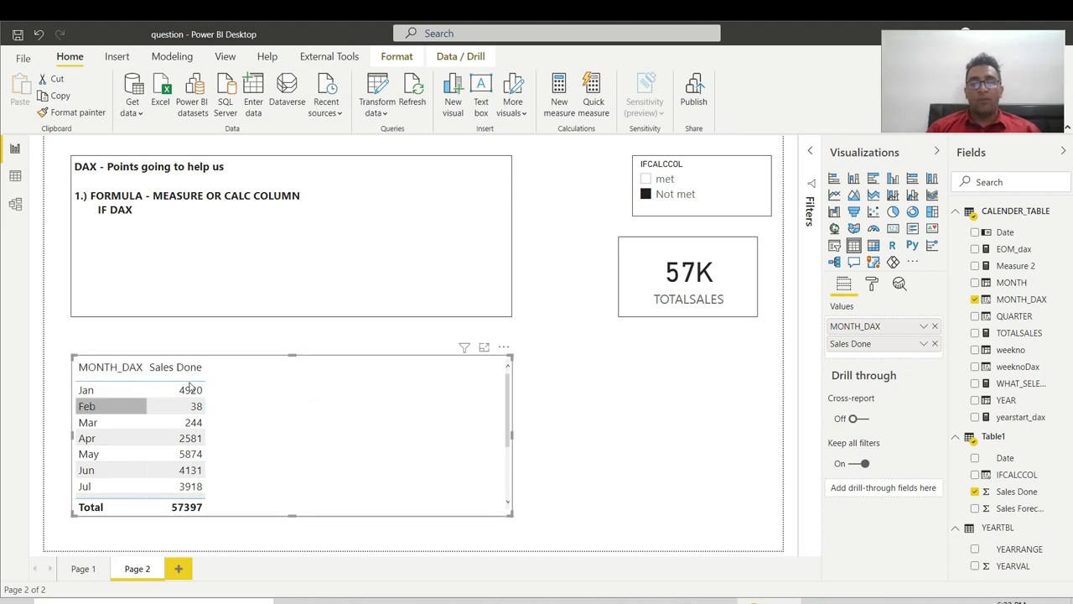
click(646, 179)
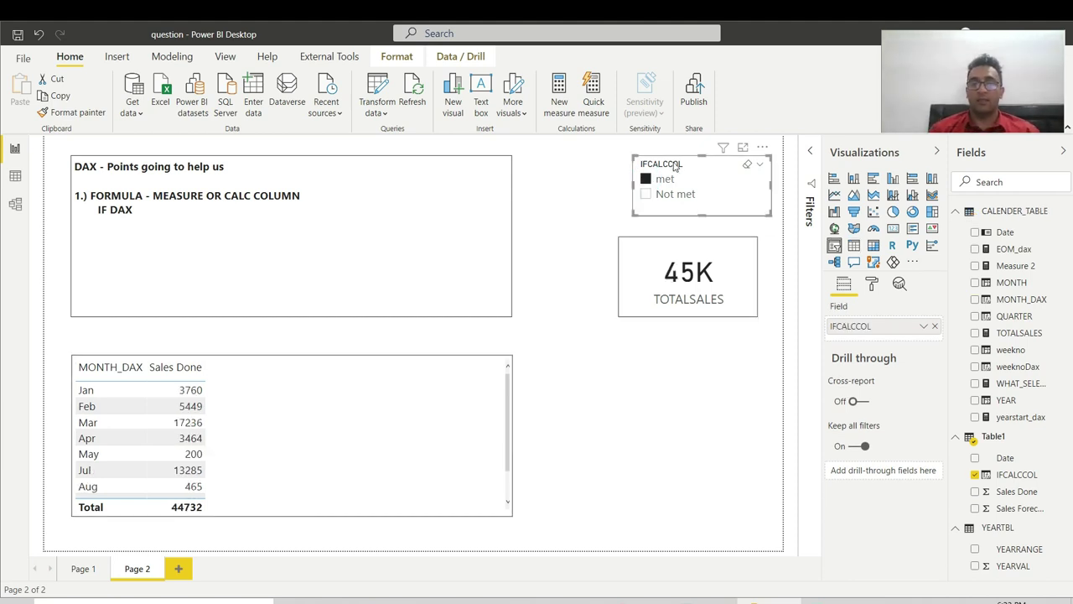
click(646, 194)
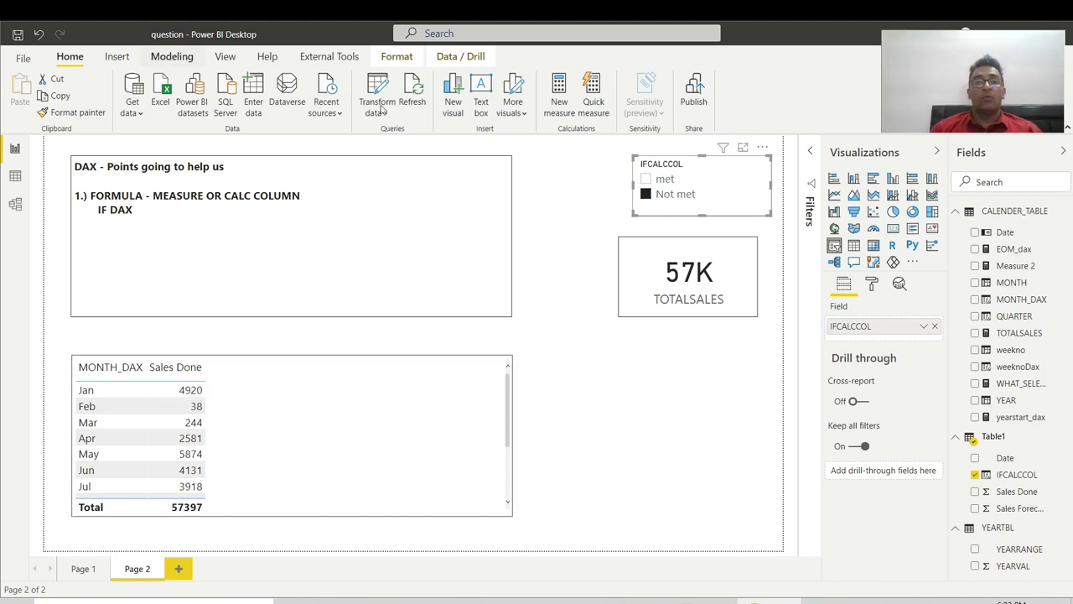
- Create a new measure in CALENDER_TABLE and start its formula with the IF function
click(561, 106)
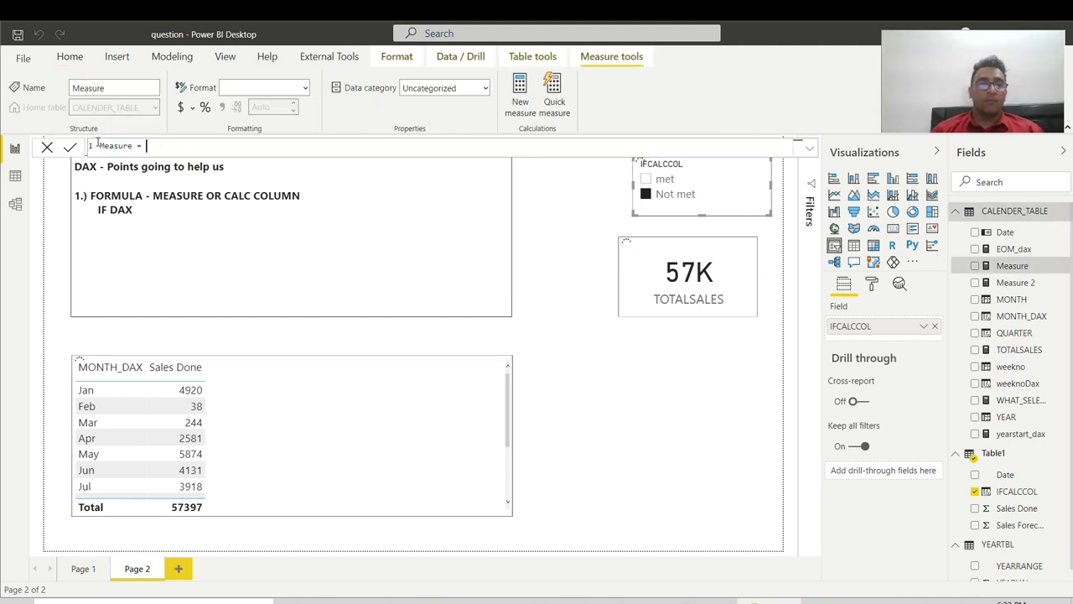
text(IF()
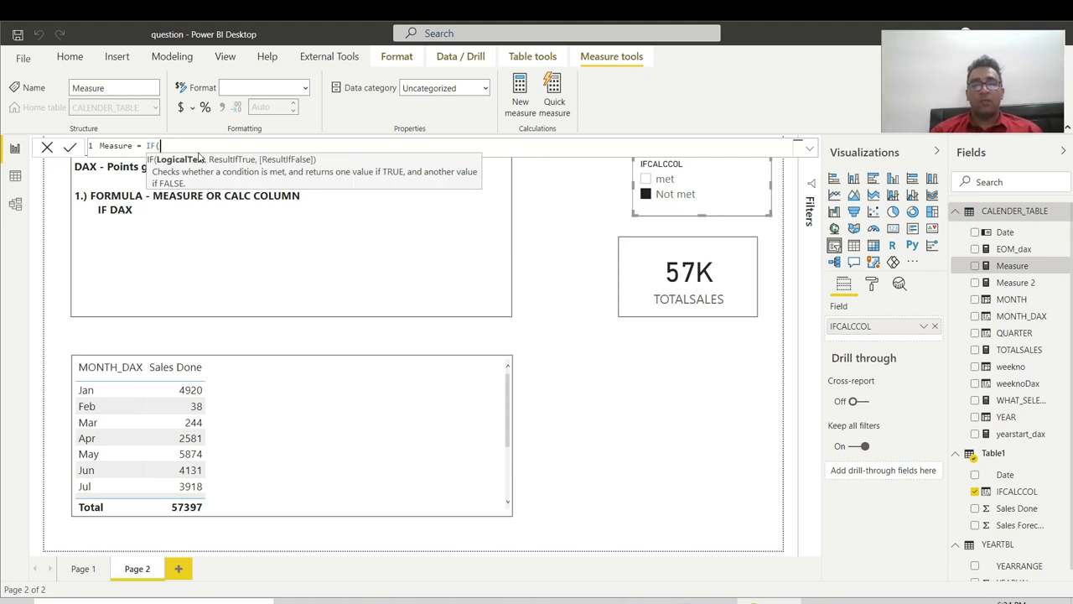
text(SALES)
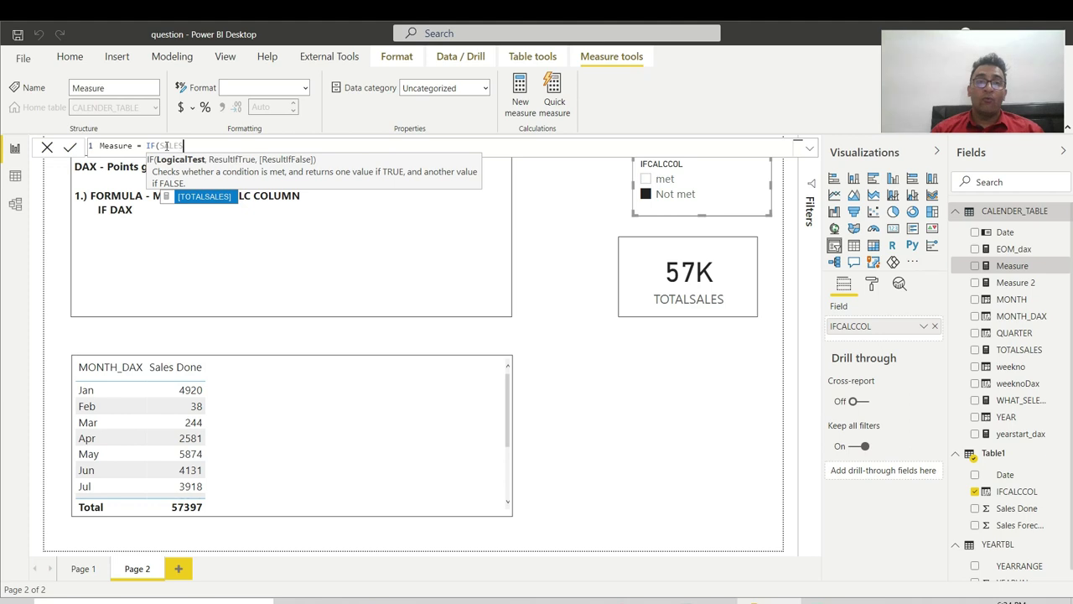
text(()
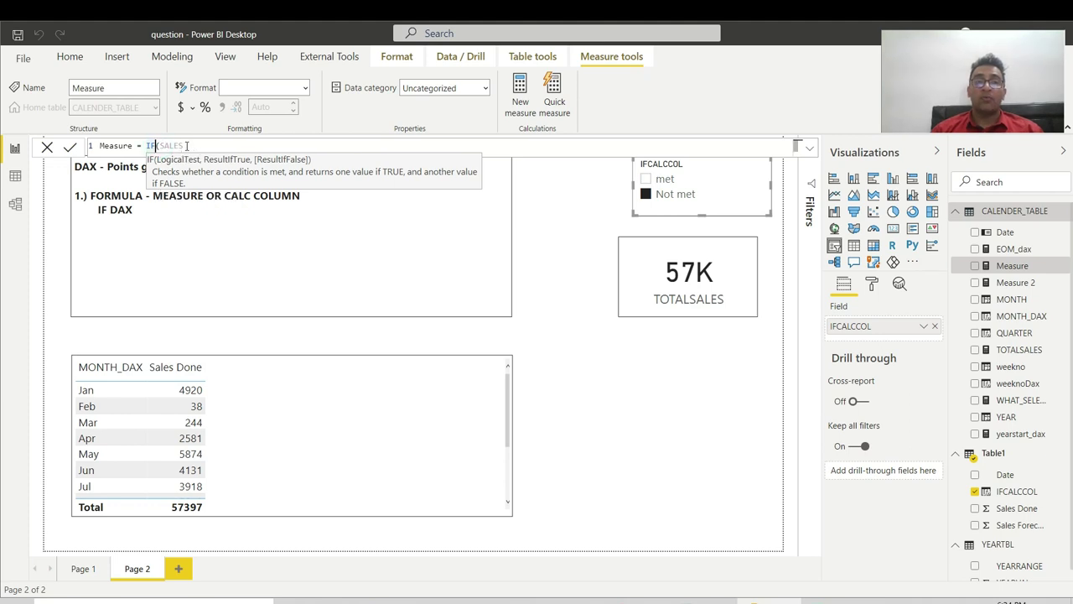
click(161, 146)
double_click(163, 145)
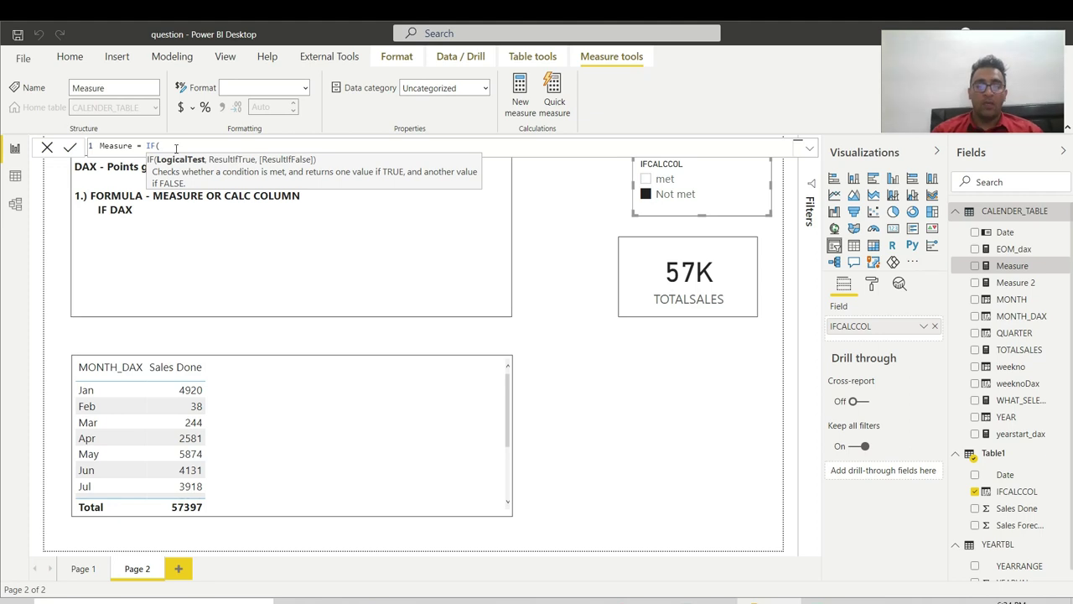
- Enter SUM(Table1[Sales Forecast])>SUM(Table1[Sales Done]) as the logical test of the measure's IF function
text(SUM()
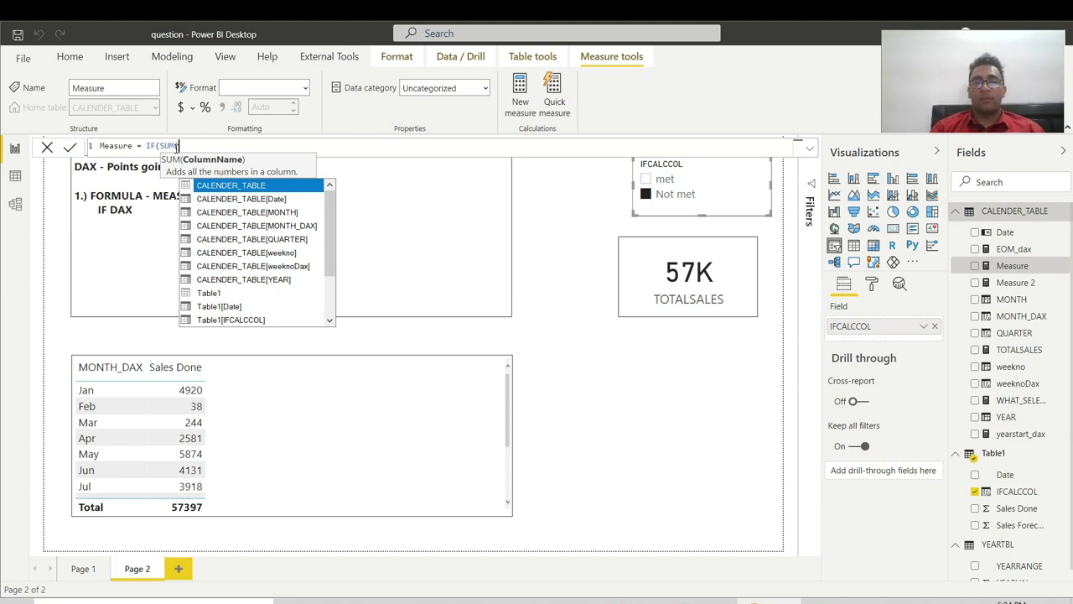
text(SALES)
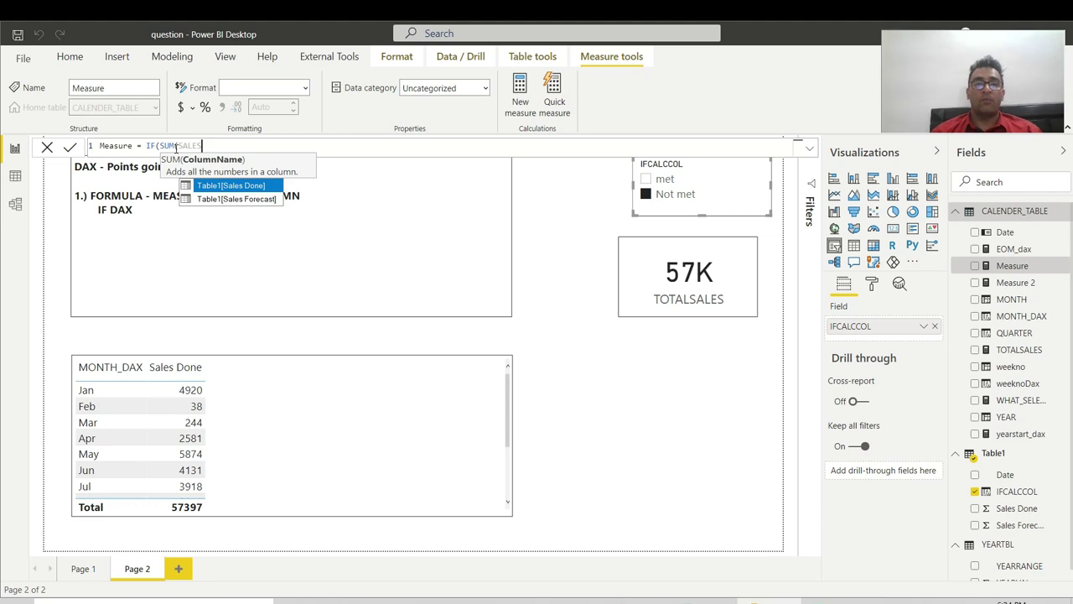
key(Down)
key(Tab)
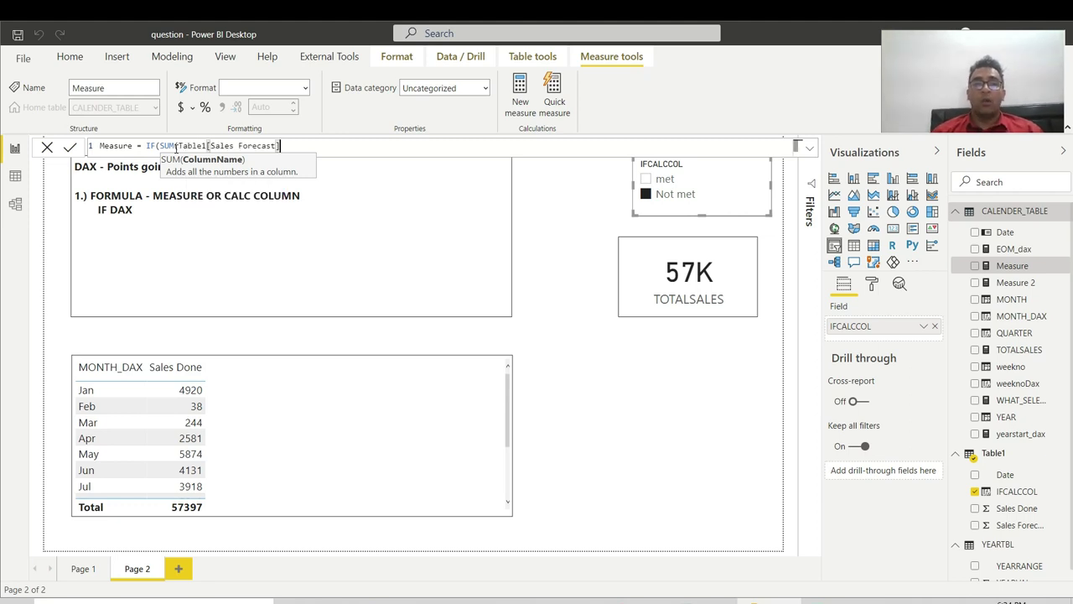
text())
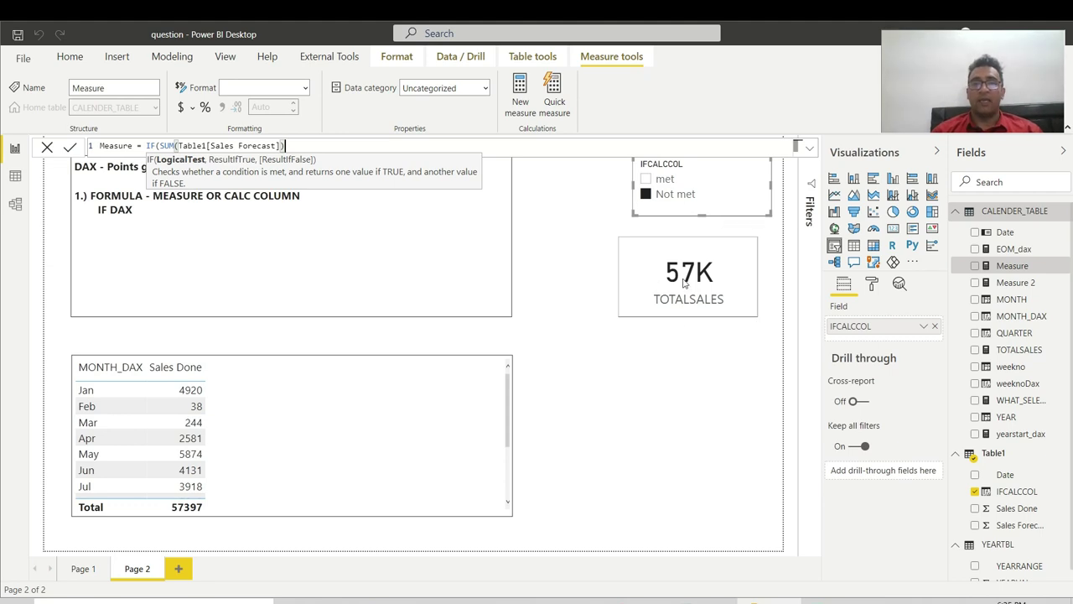
text(>)
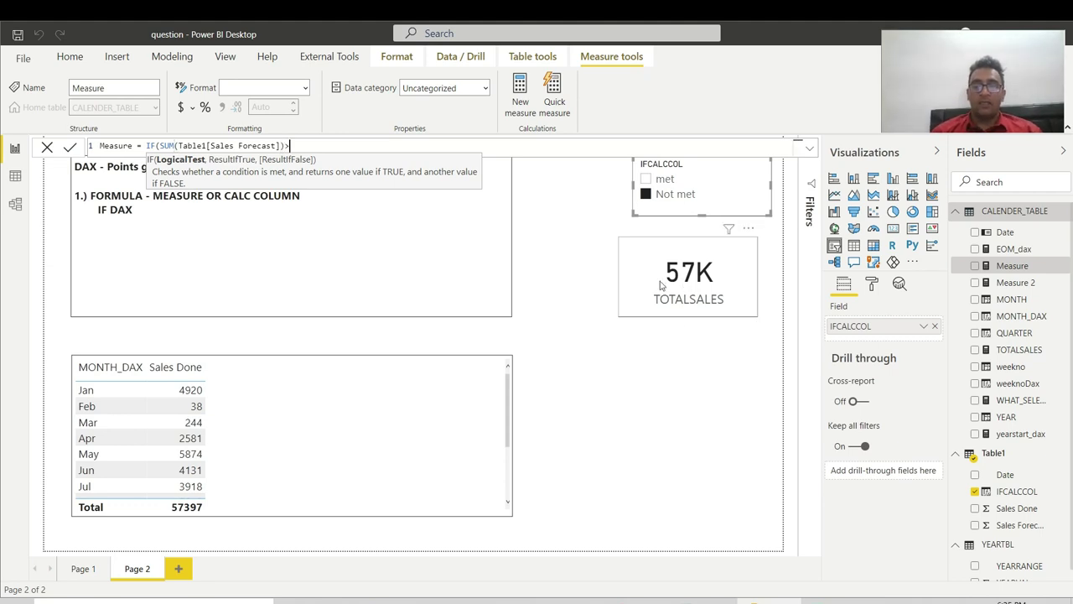
text(SUM(Table1[Sa)
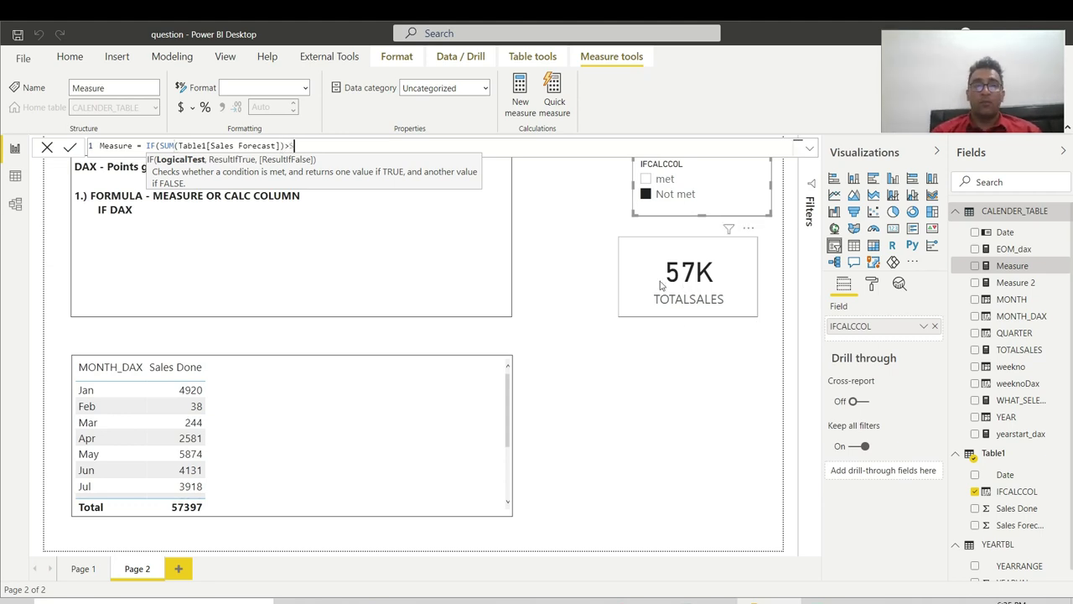
text(les)
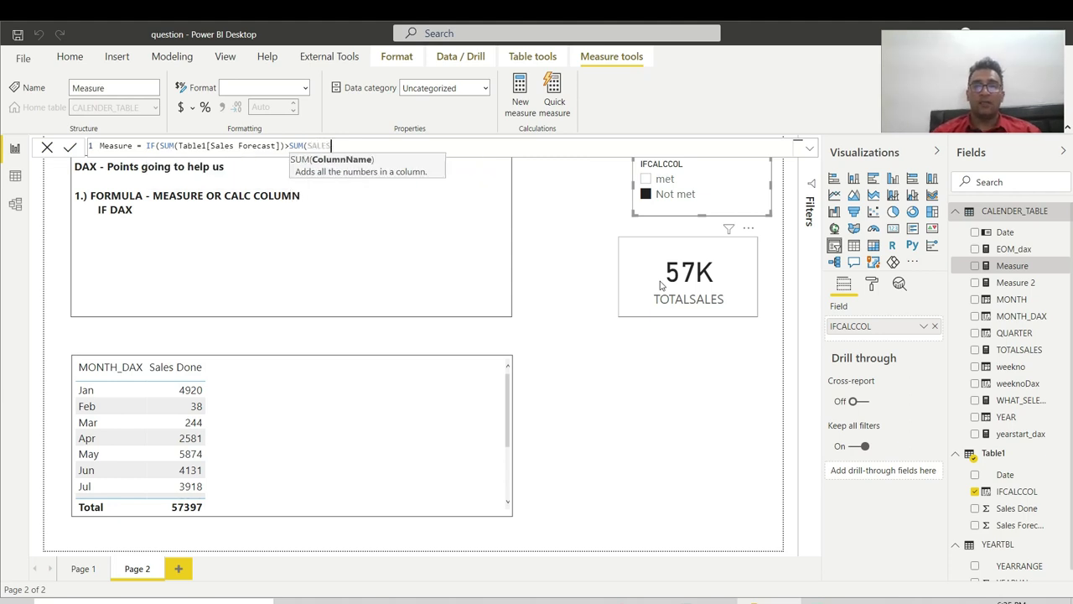
key(Tab)
text())
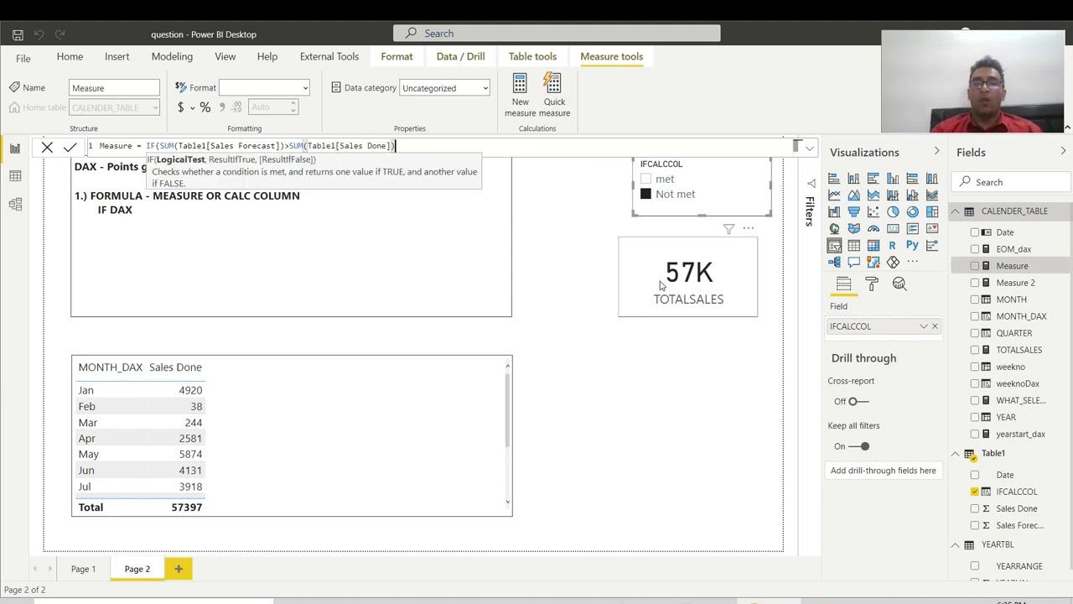
- Complete the IF measure with "Not met" as the true result and "Met" as the false result, and commit it
text(,)
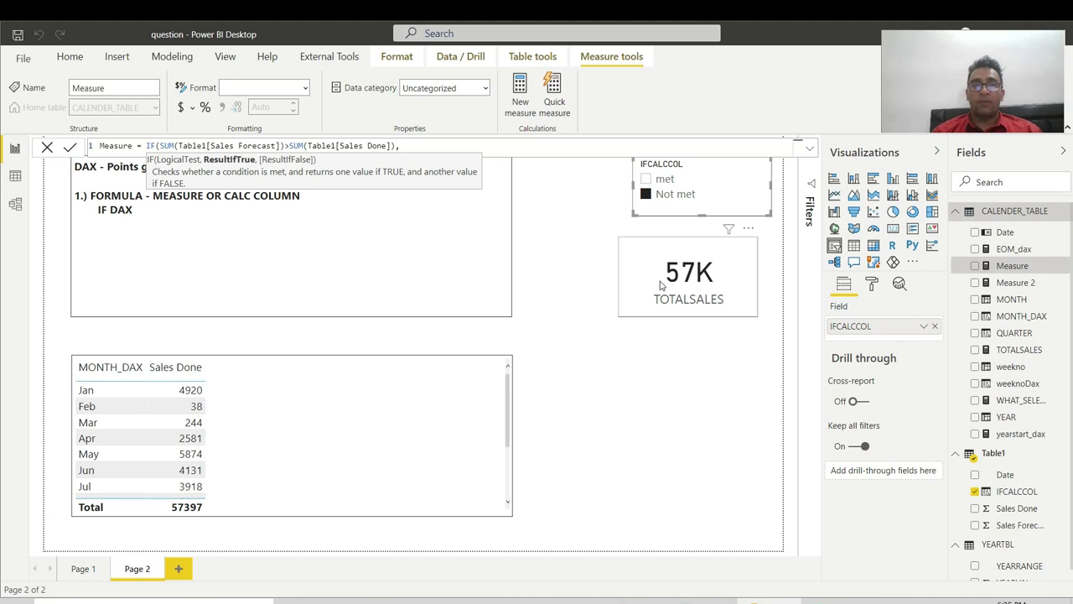
text("Not met","Met")
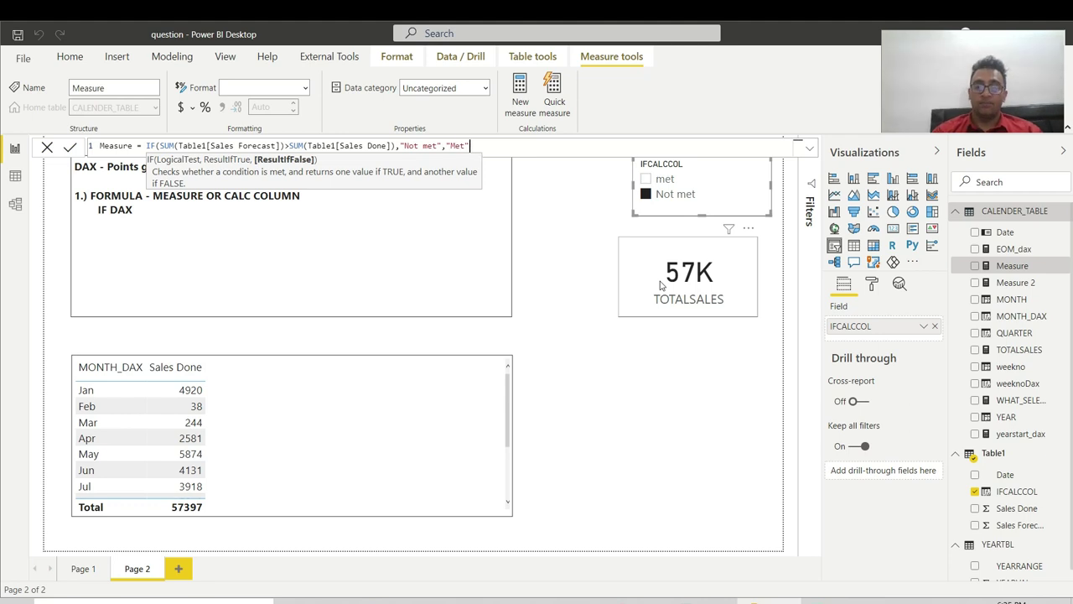
text())
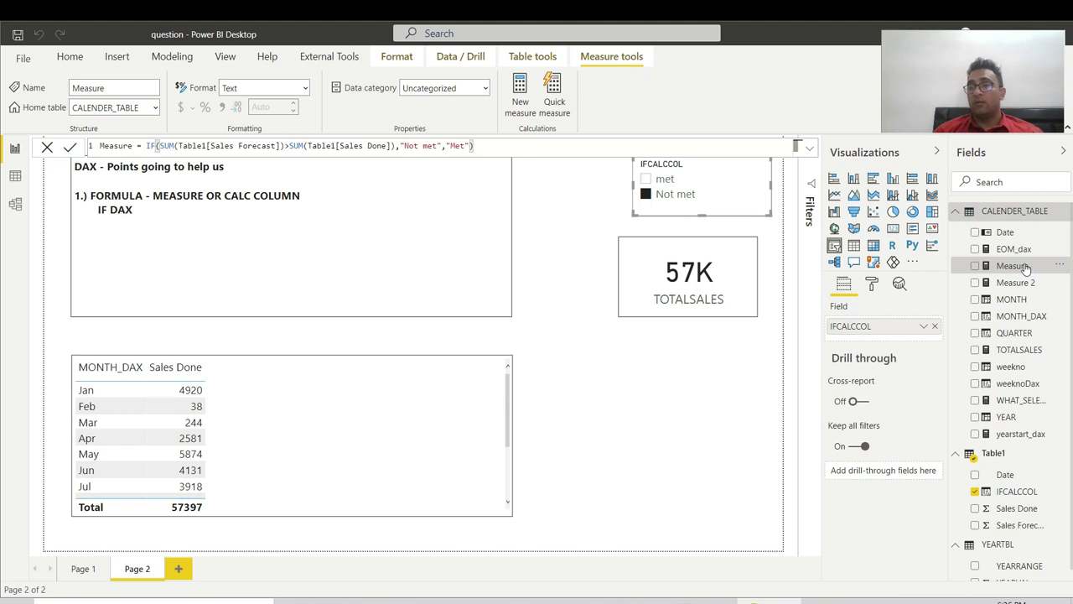
- Add the IF measure from CALENDER_TABLE as a column in the monthly table
drag(1017, 270, 375, 422)
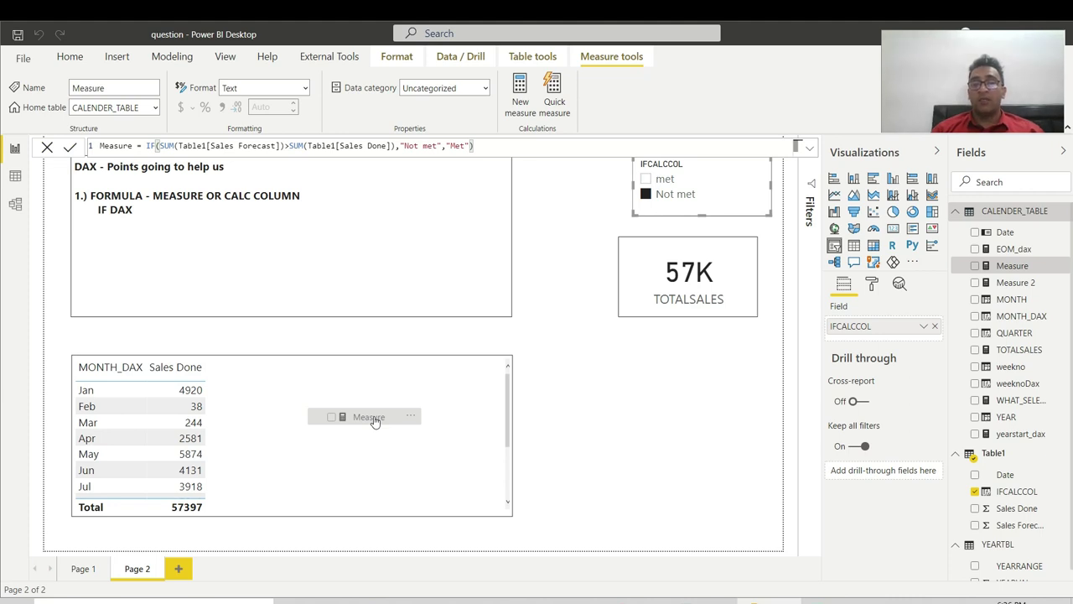
drag(375, 422, 375, 422)
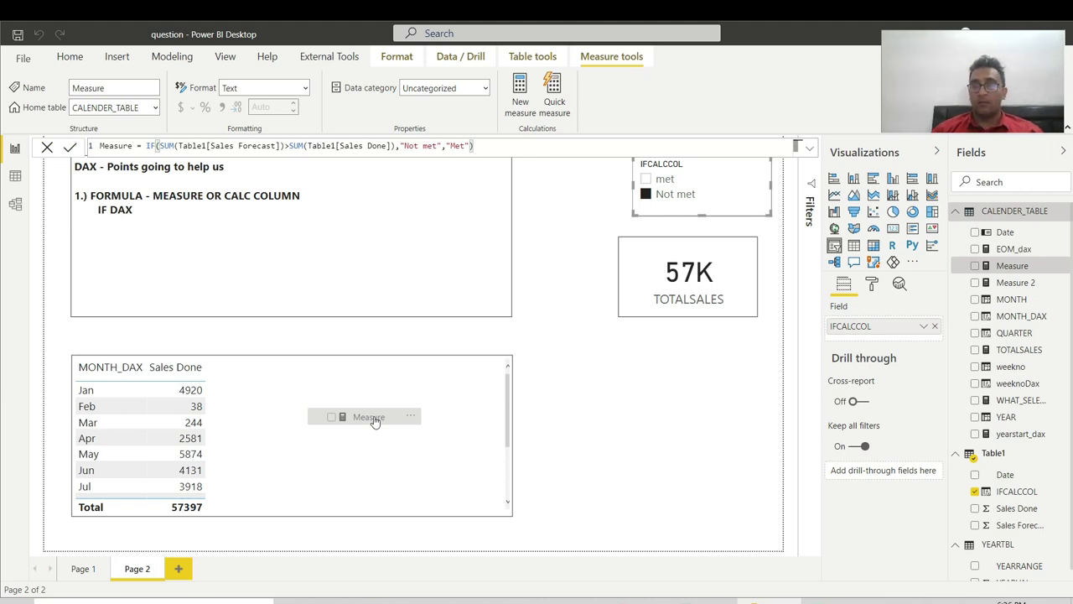
drag(375, 421, 375, 422)
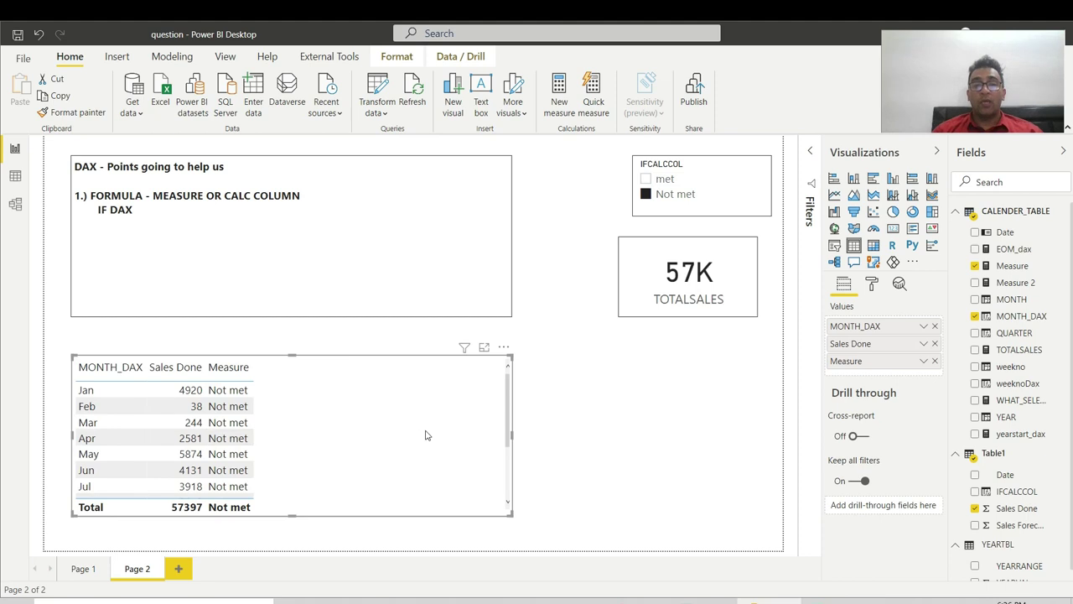
- Widen the monthly table and add Sales Forecast as a column between Sales Done and Measure
drag(512, 435, 566, 437)
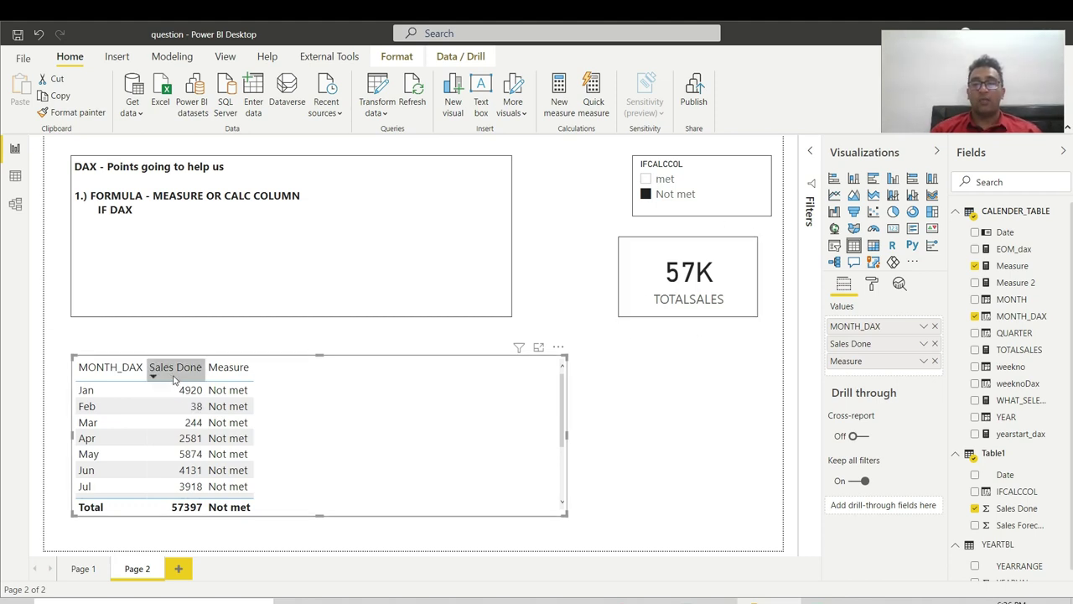
drag(1006, 530, 163, 406)
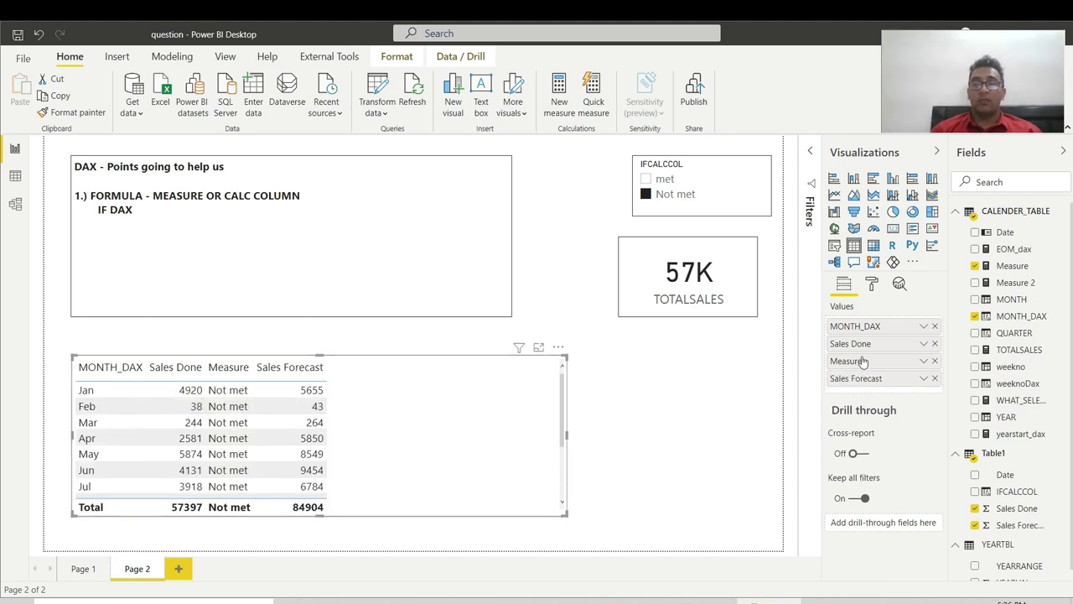
drag(863, 365, 867, 387)
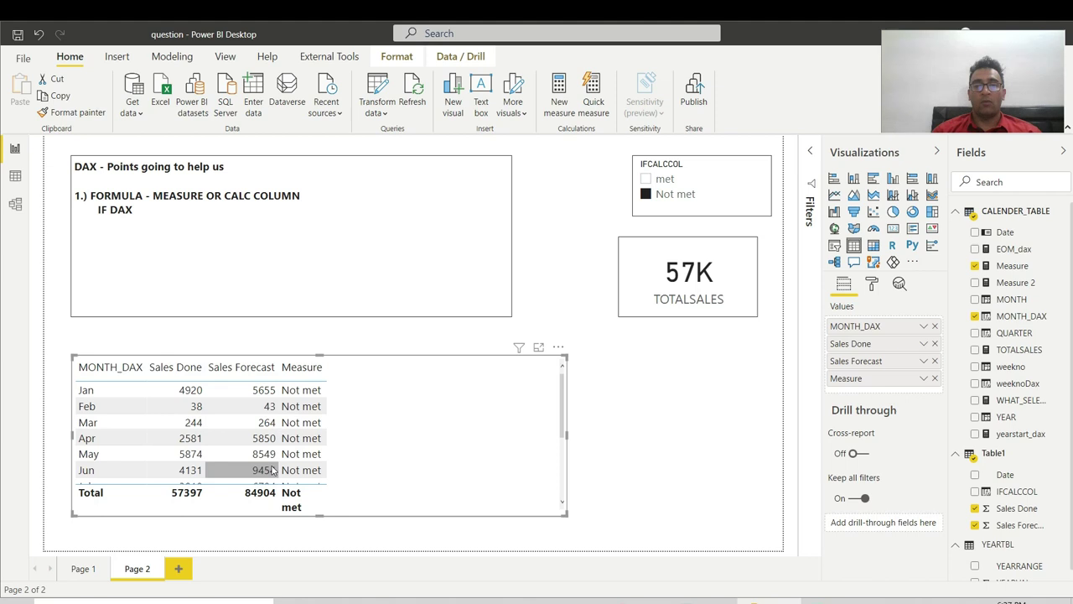
- Make the monthly table taller and slightly wider, and look through the Measure results for all months
drag(562, 416, 566, 486)
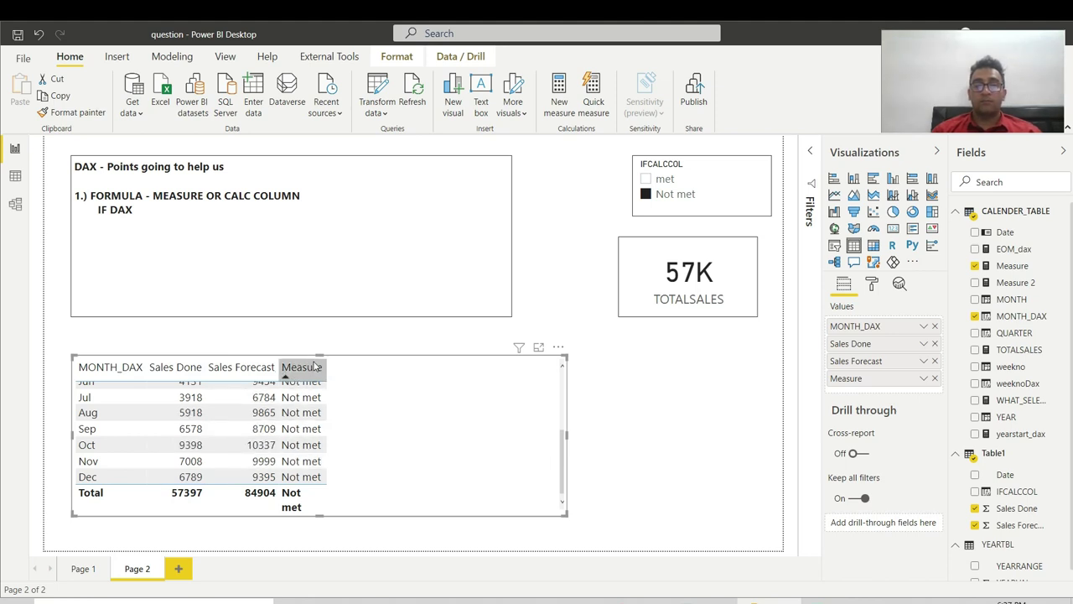
drag(319, 354, 319, 323)
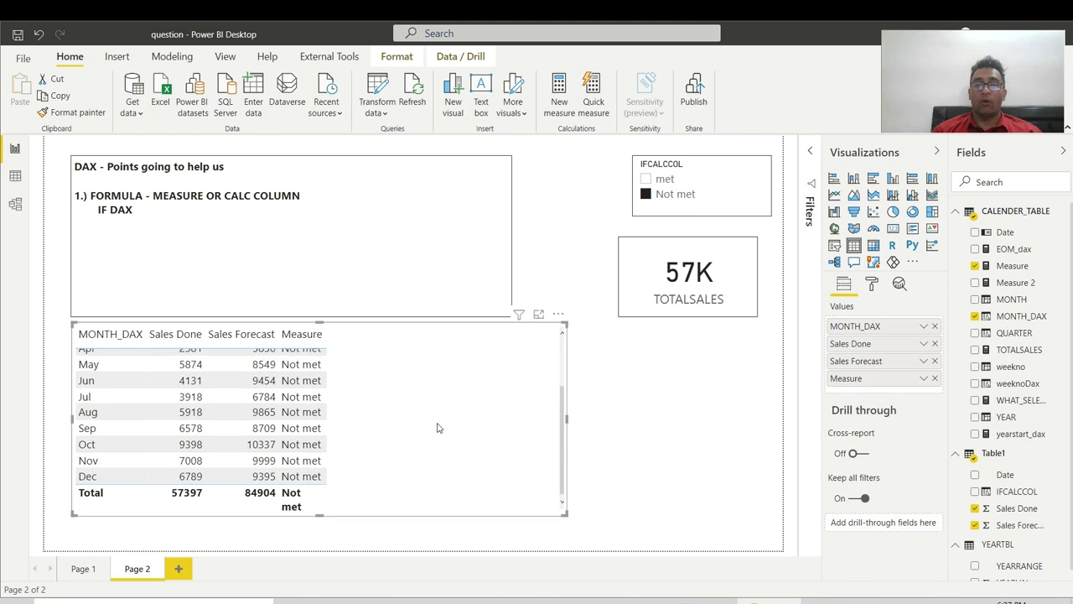
drag(568, 419, 590, 424)
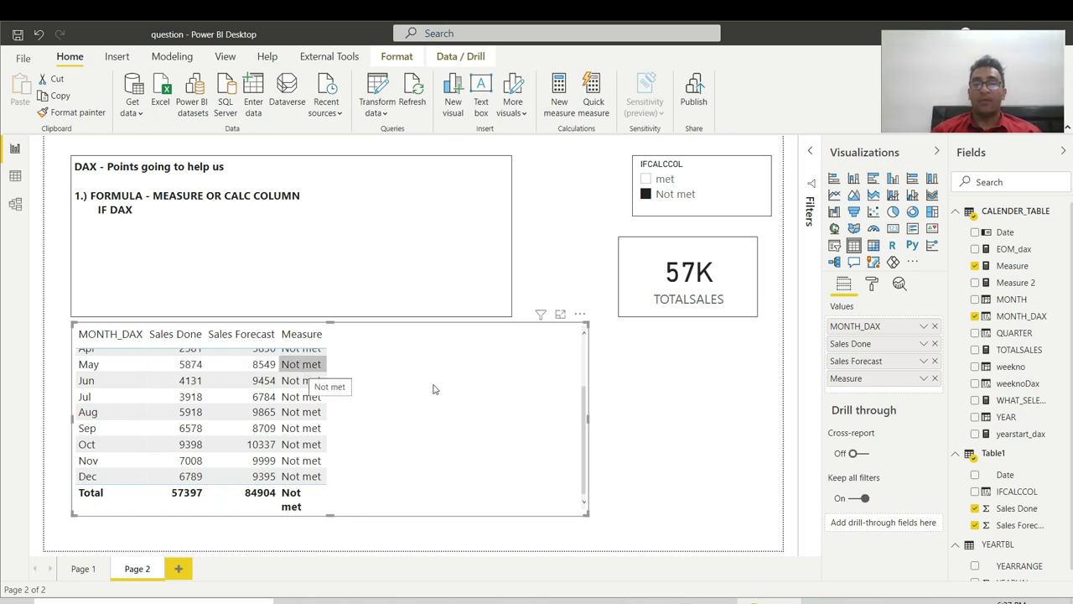
drag(584, 454, 584, 408)
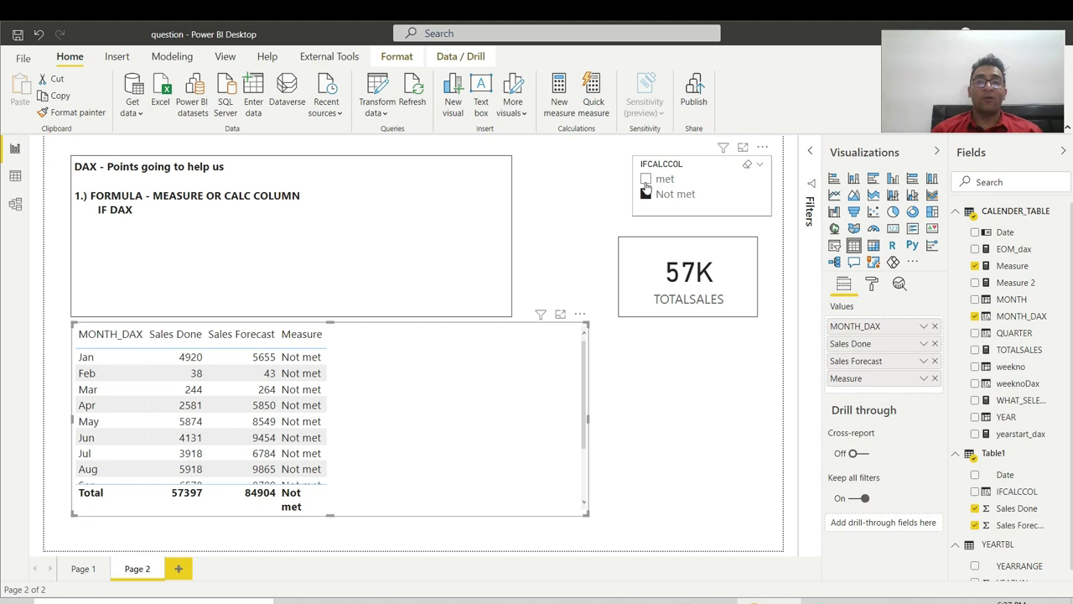
- Compare the row-level IFCALCCOL results in Table1's data with the monthly Measure results on the report page
click(15, 178)
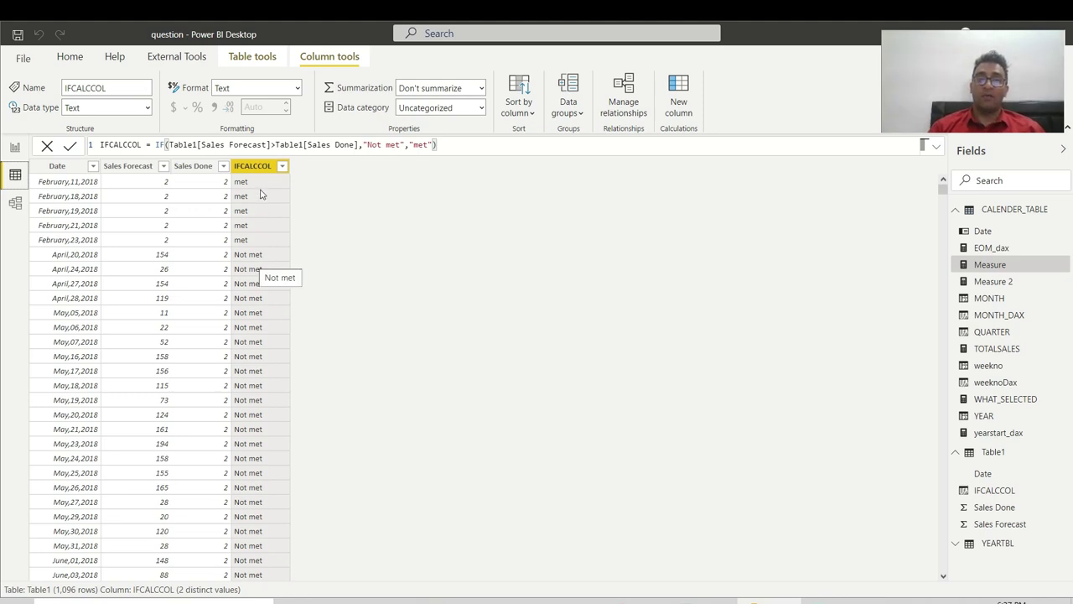
click(15, 148)
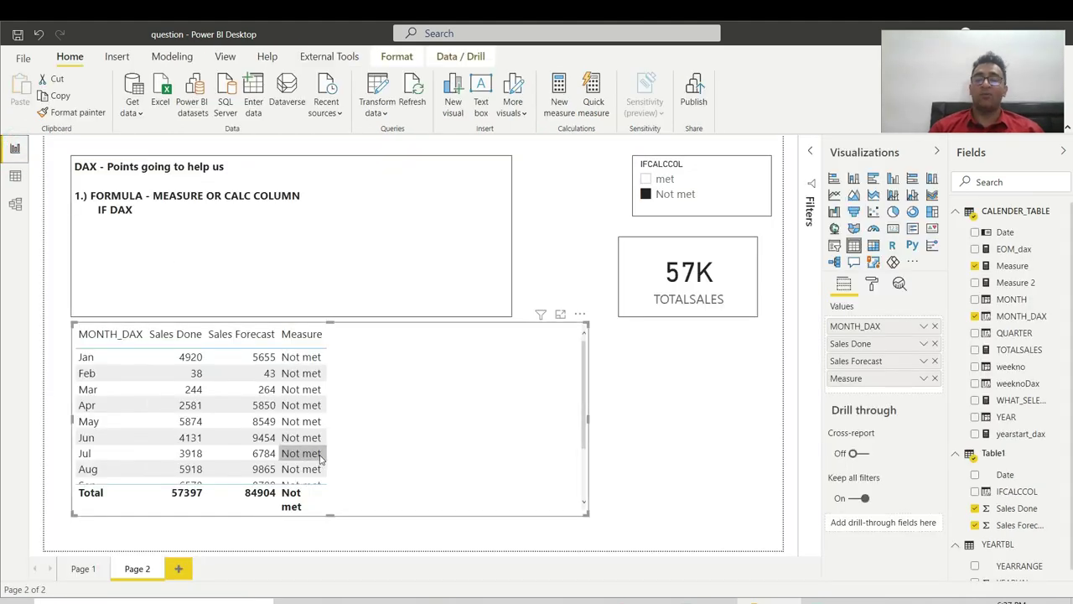
click(16, 175)
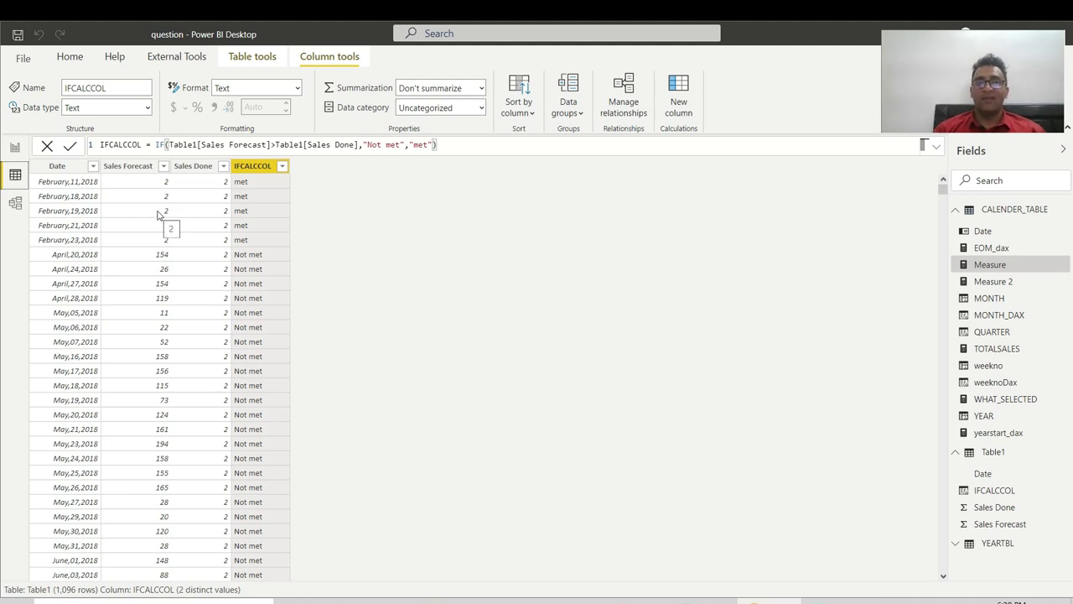
click(15, 147)
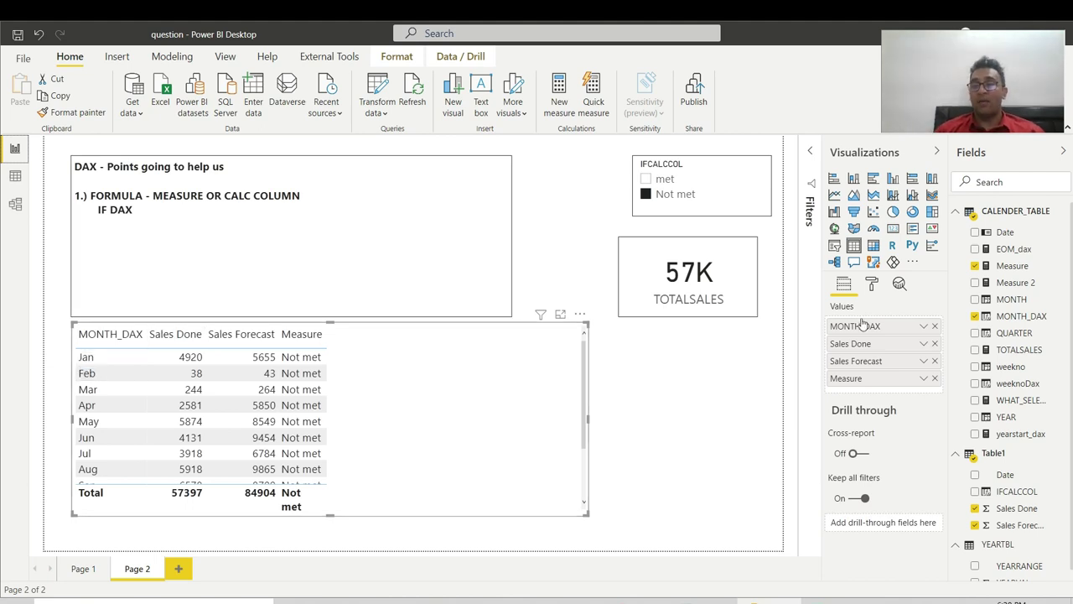
- Replace MONTH_DAX with Table1's Date as the table's first column, and sort the table by Measure in descending order
click(935, 327)
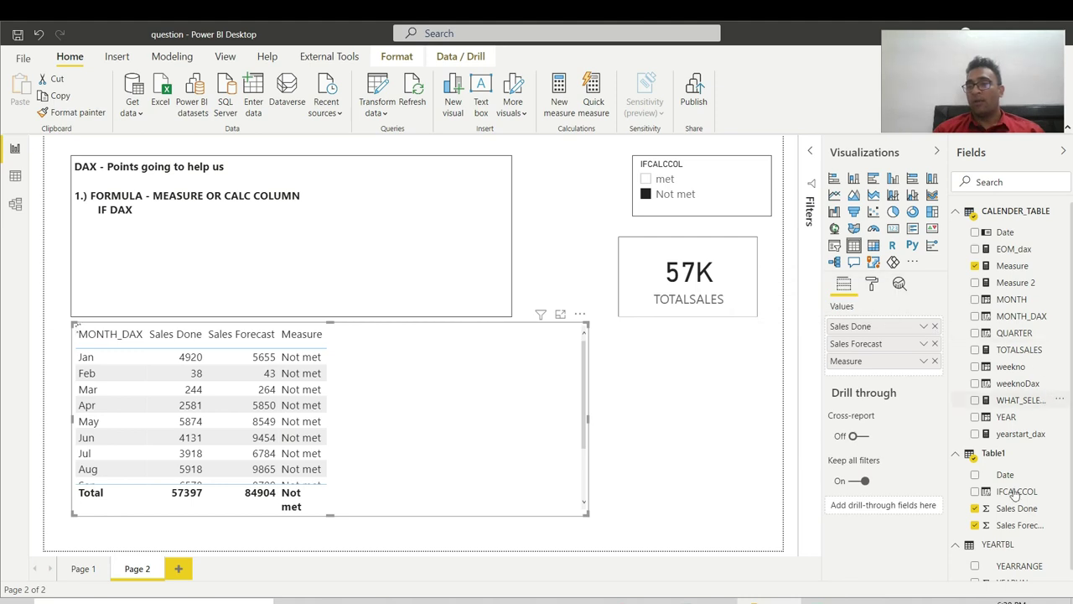
drag(887, 341, 874, 328)
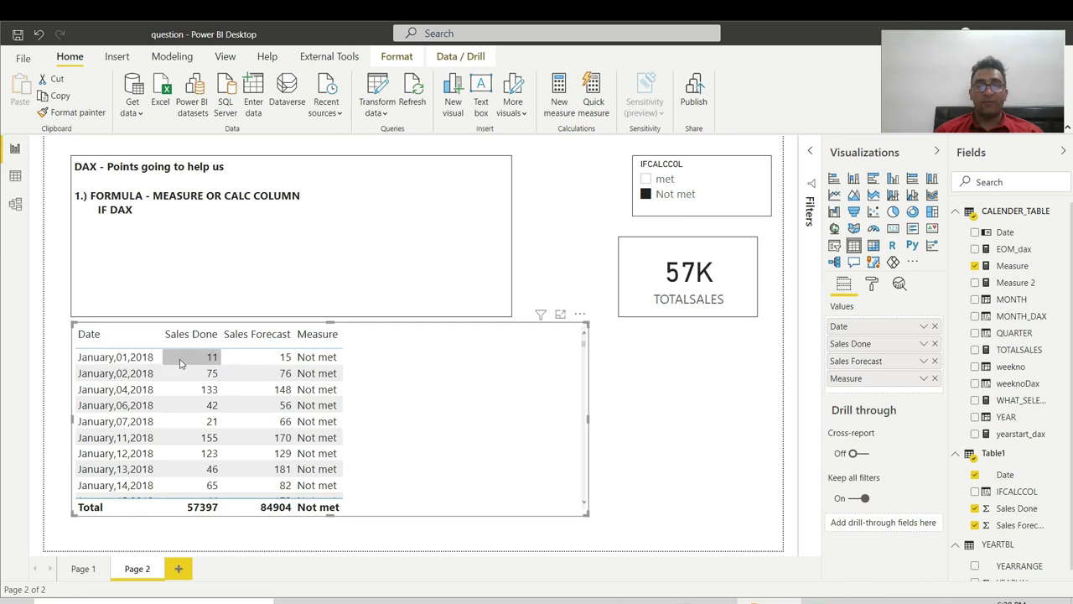
mouse_move(585, 348)
mouse_down()
mouse_move(585, 411)
mouse_move(585, 348)
mouse_up()
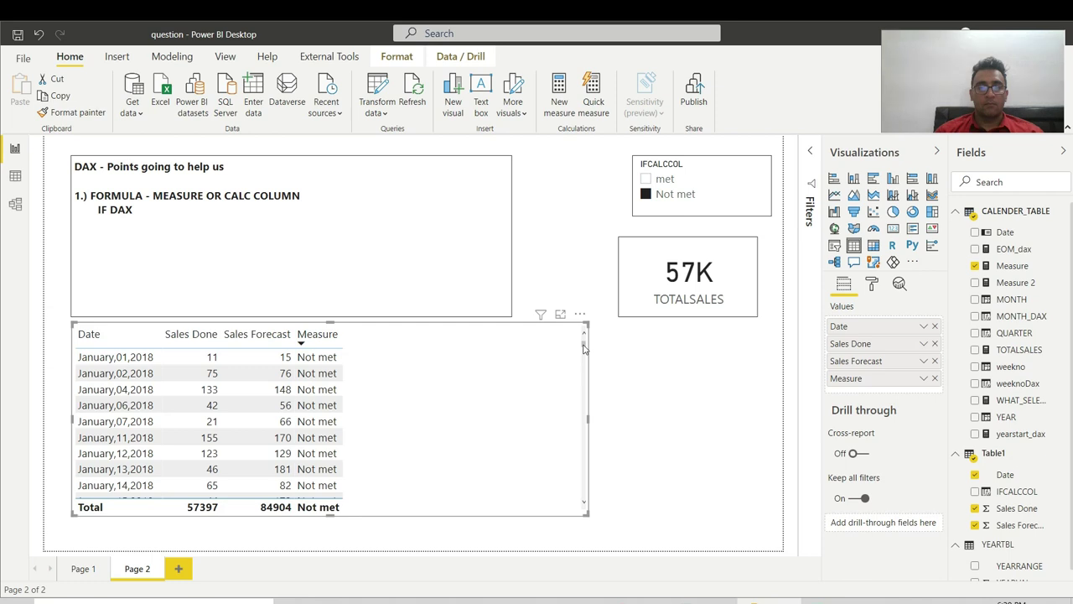
- Clear the IFCALCCOL slicer selection and review the daily Measure results in the table
click(666, 207)
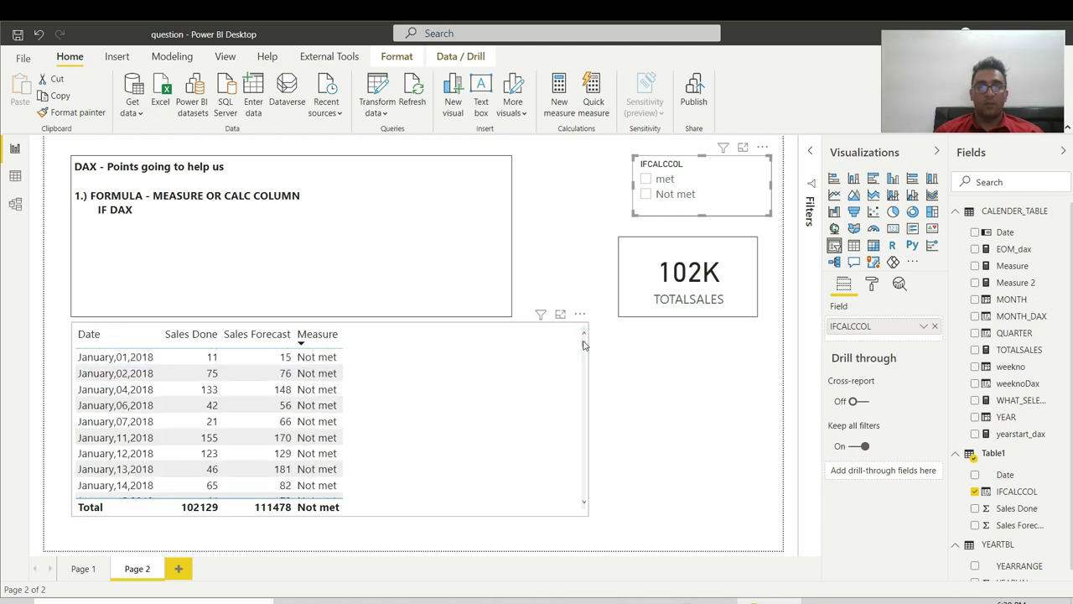
click(585, 346)
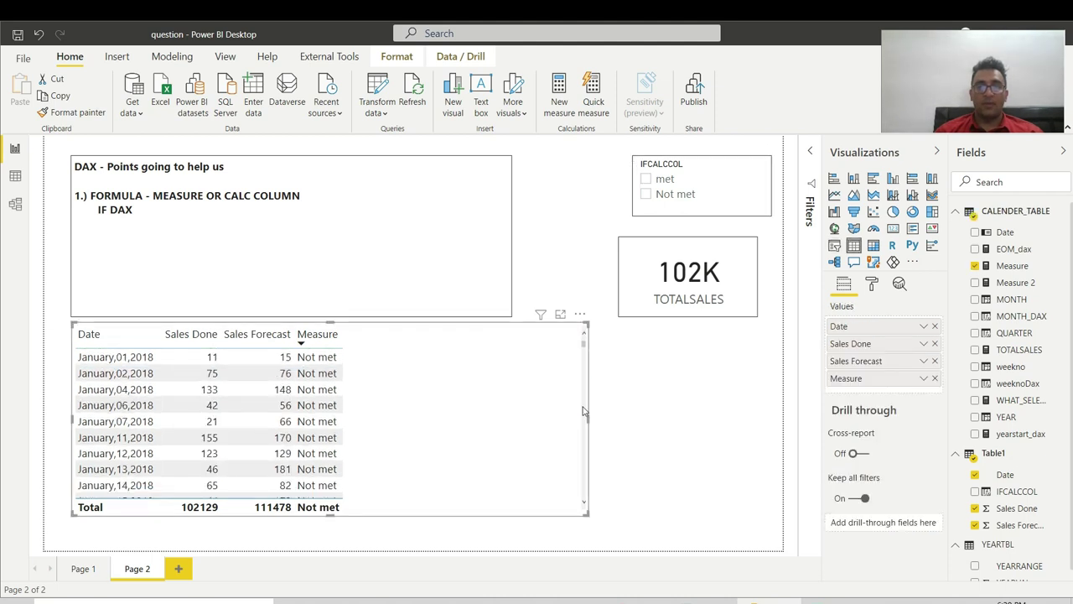
drag(585, 346, 585, 497)
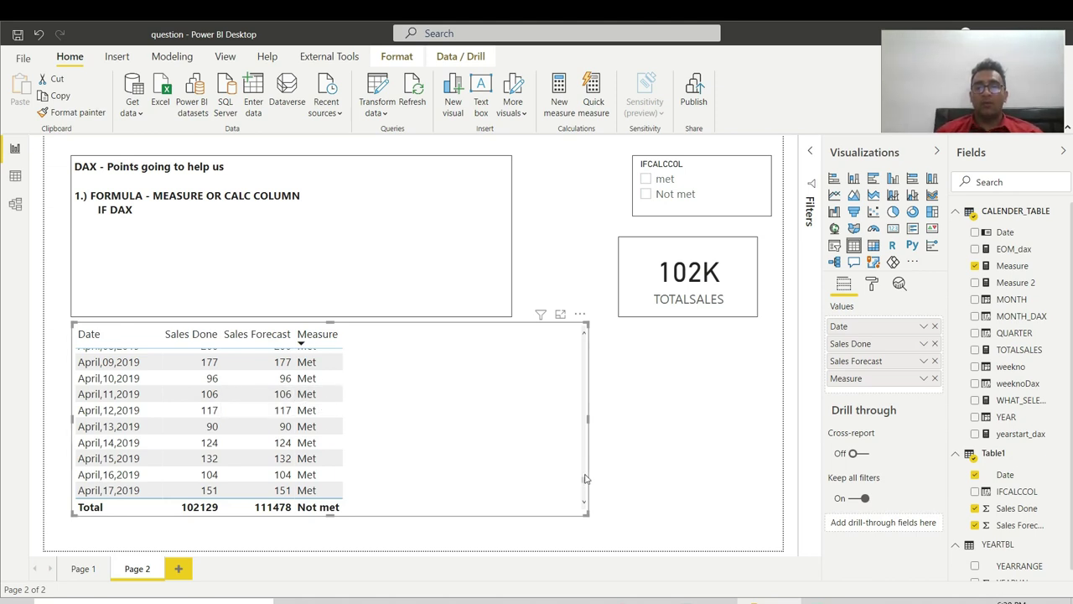
scroll(584, 474, up, 15)
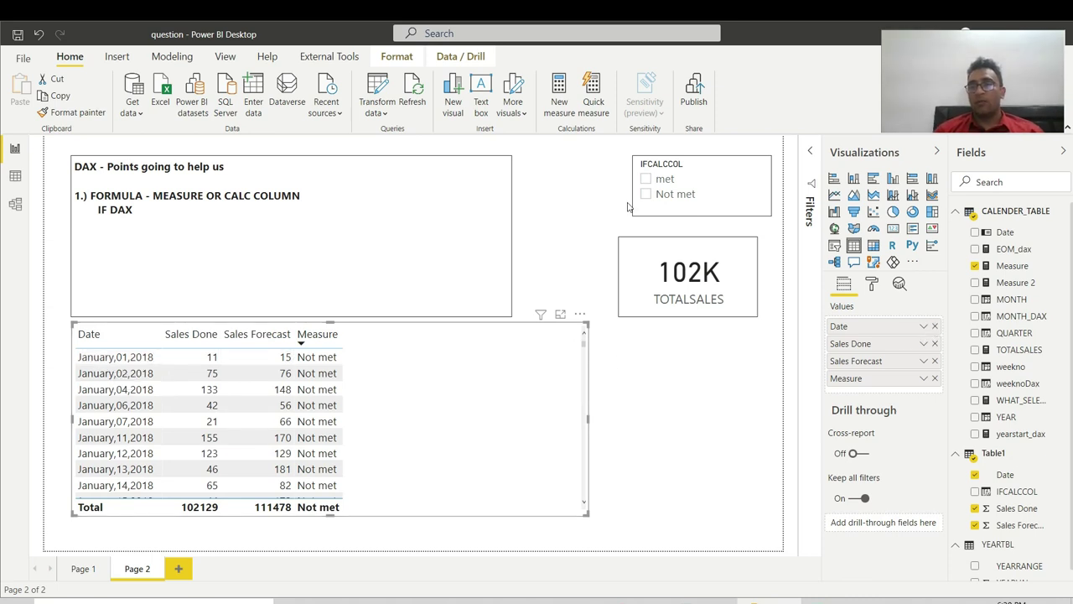
- Replace Date with MONTH_DAX as the table's first column and examine the Measure result of each month
click(935, 326)
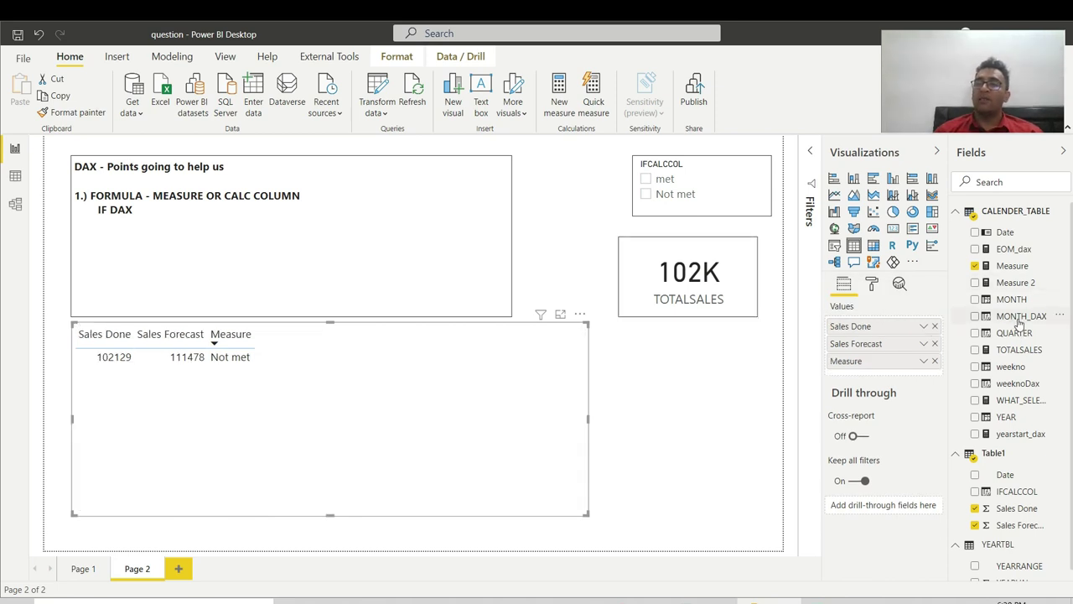
drag(1015, 323, 864, 327)
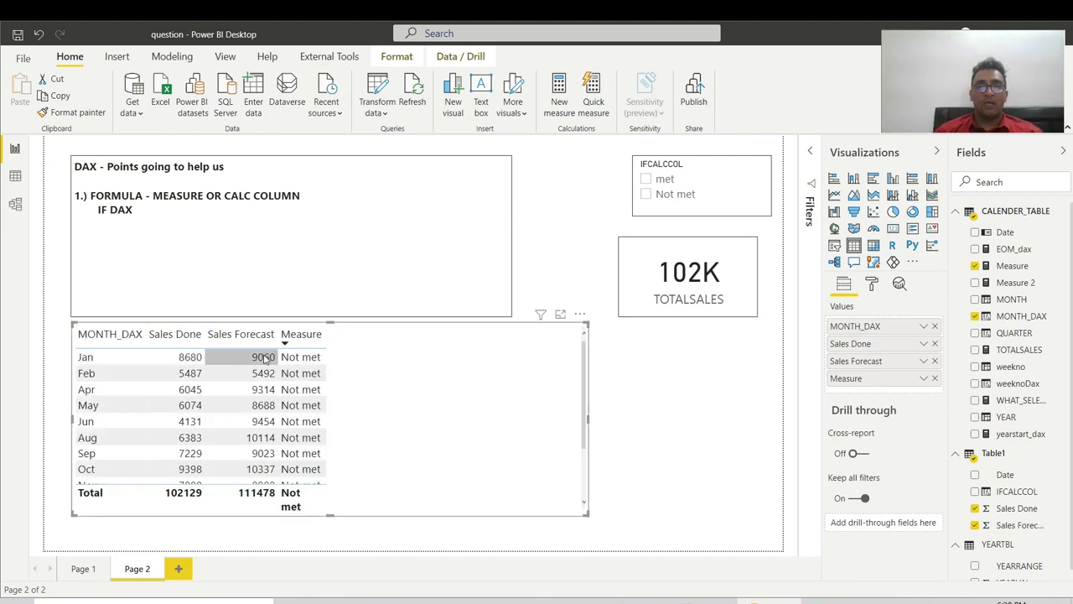
drag(588, 380, 579, 435)
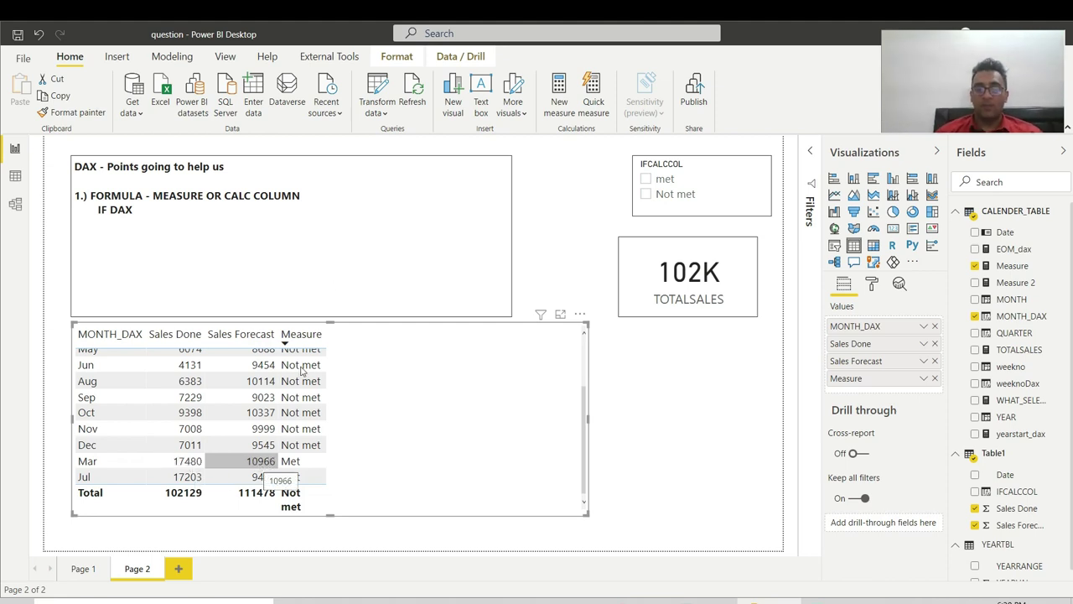
- Add the non-bold line "AS A MEASURE - WE HAVE TO PLAN ACCORDING TO THE ENTIRE COLUMN" below IF DAX in the notes text box
click(377, 158)
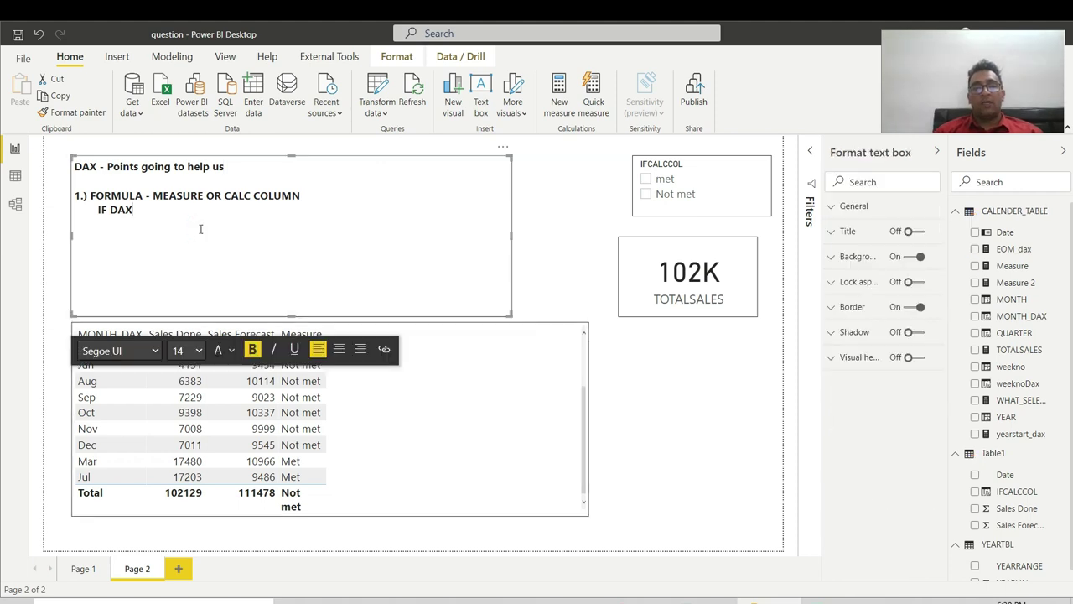
key(ctrl+b)
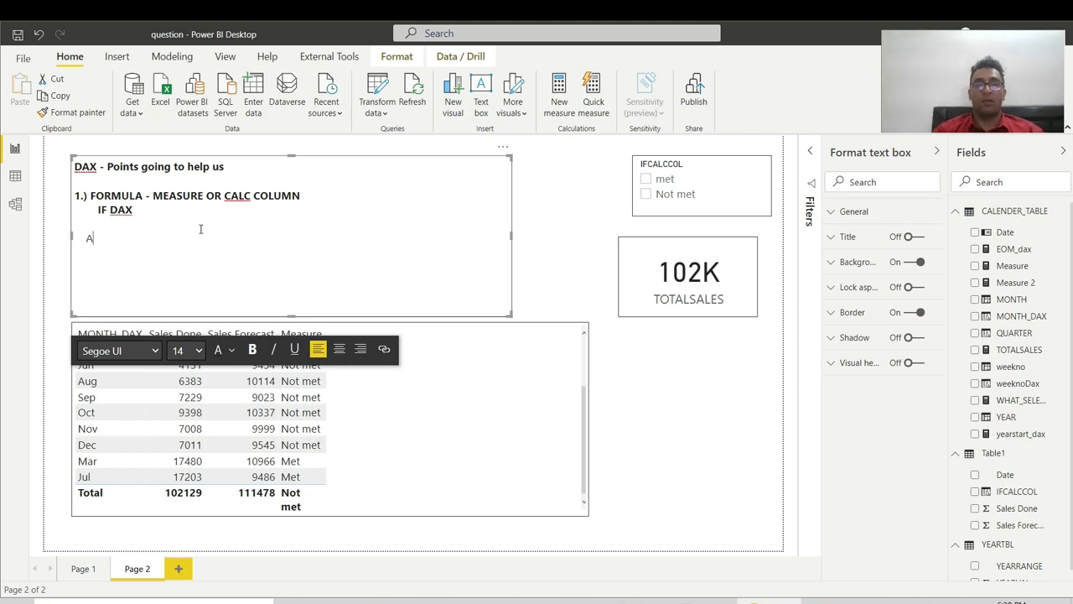
text(MEASURE )
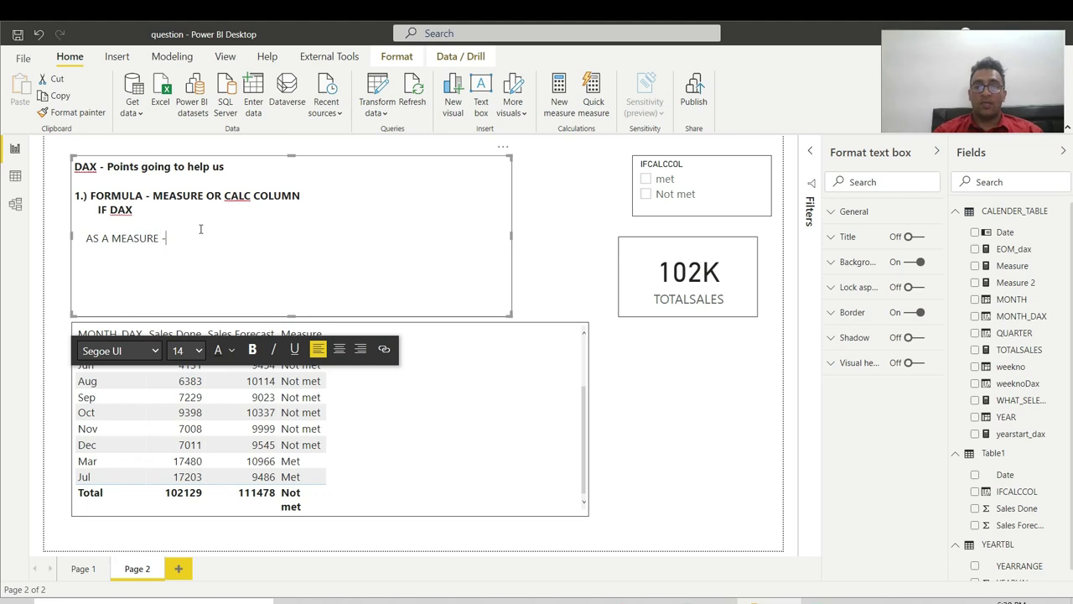
text(- WE HAVE)
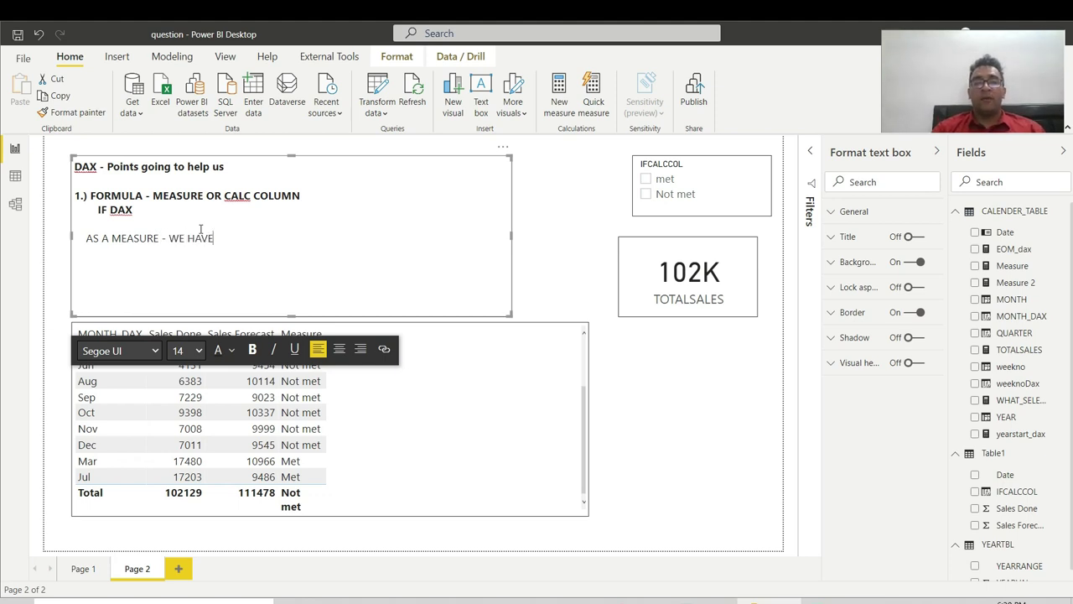
text( TO PLAN ACCORDING TO THE )
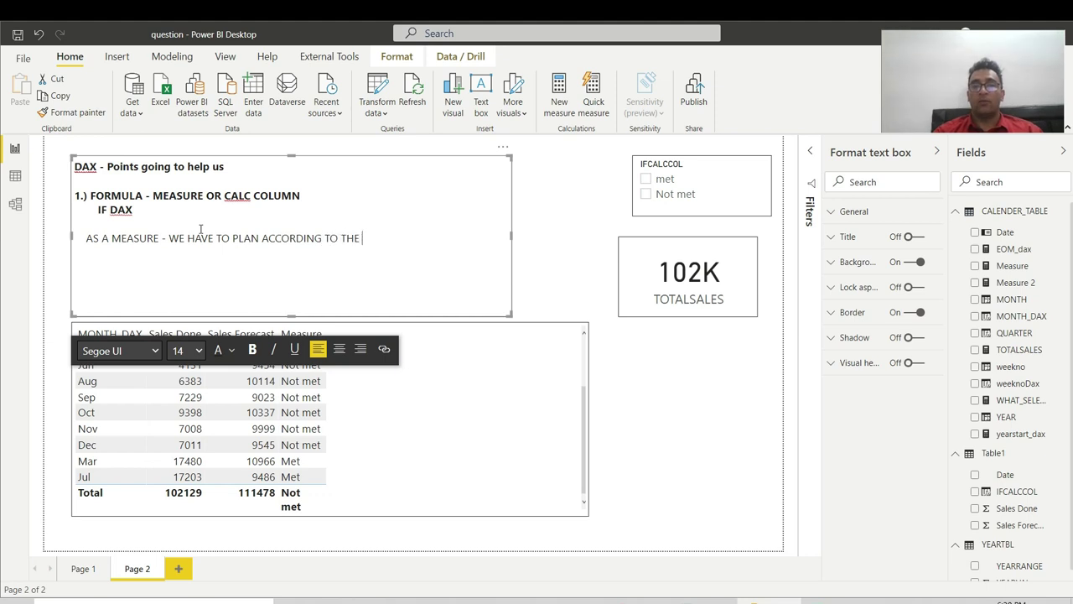
text(ENTIRE COLUMN)
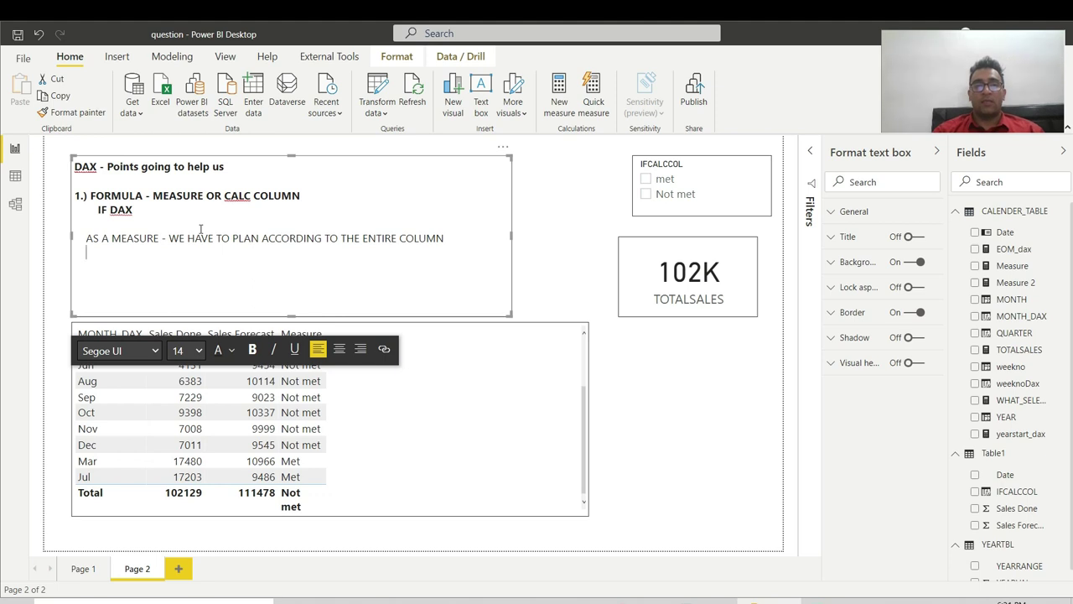
- Add the line "AS A CALC COL - ROW BY ROW - VALUES" to the notes, and highlight the measure line's explanation
text(COL -)
text(ROW BY ROW - VALUES)
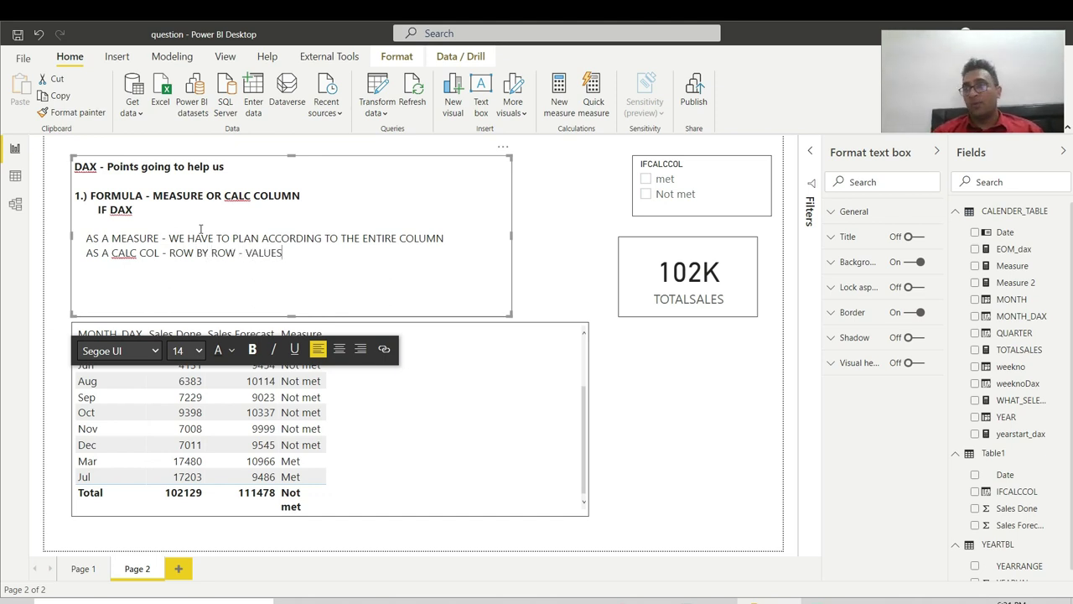
click(167, 238)
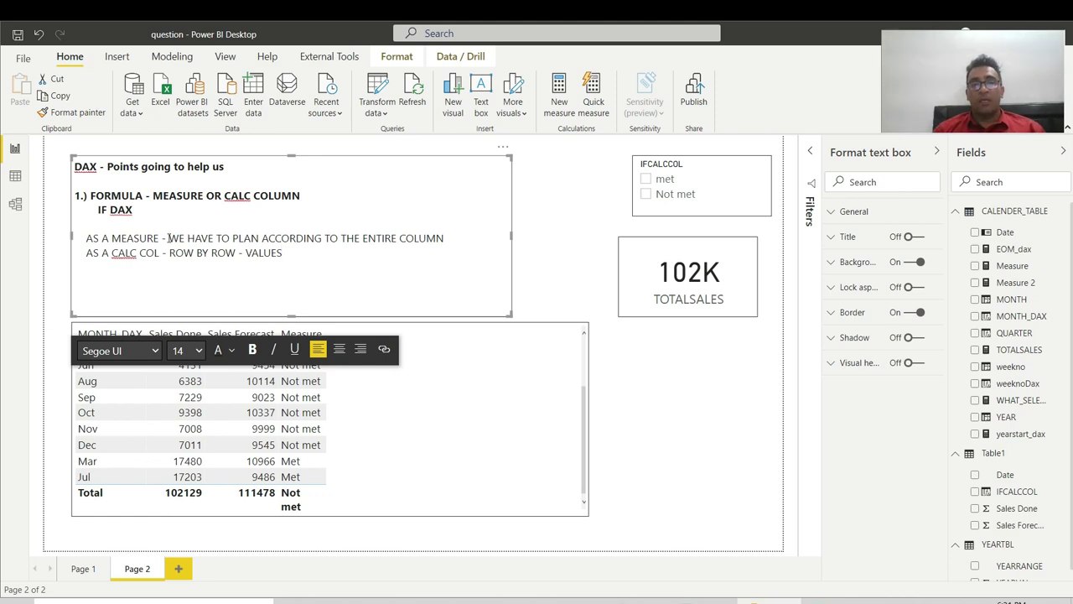
shift+click(461, 239)
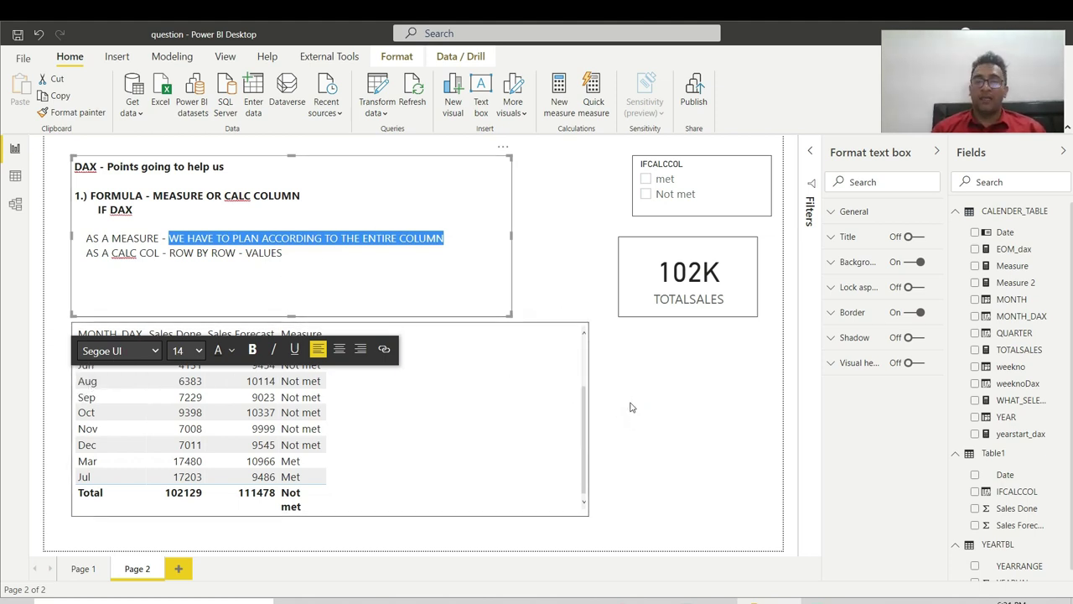
click(82, 398)
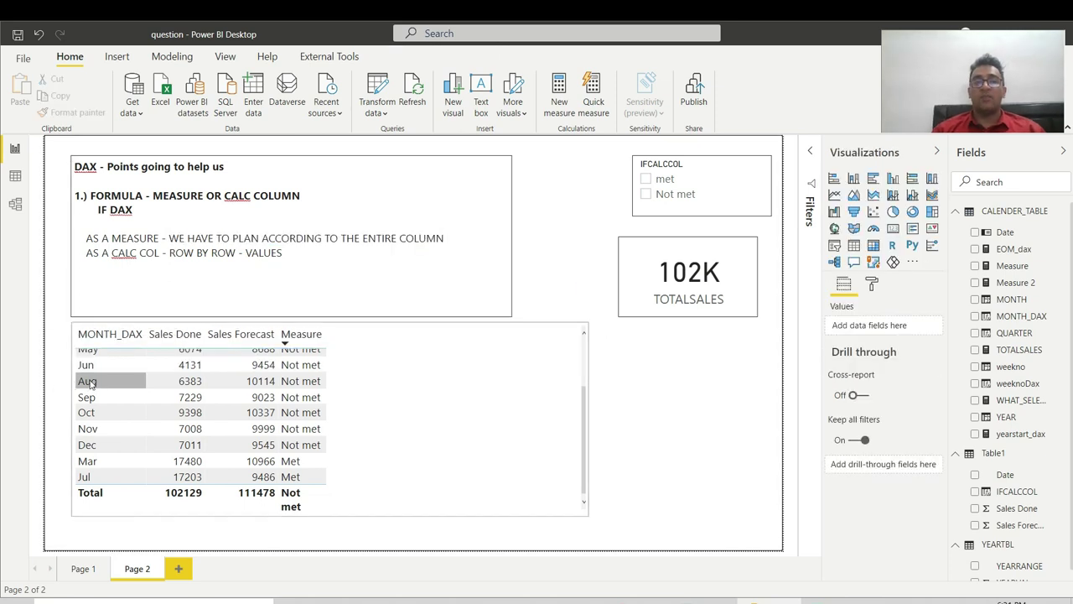